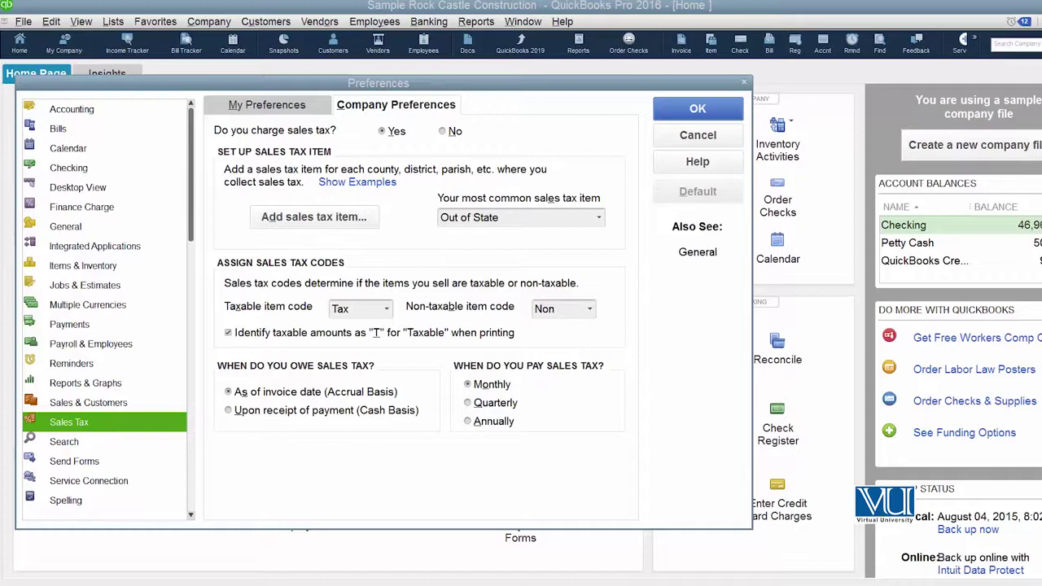
Close the Preferences window and reopen it at the company preferences for Sales Tax.
{"action": "left_click", "coordinate": [692, 111]}
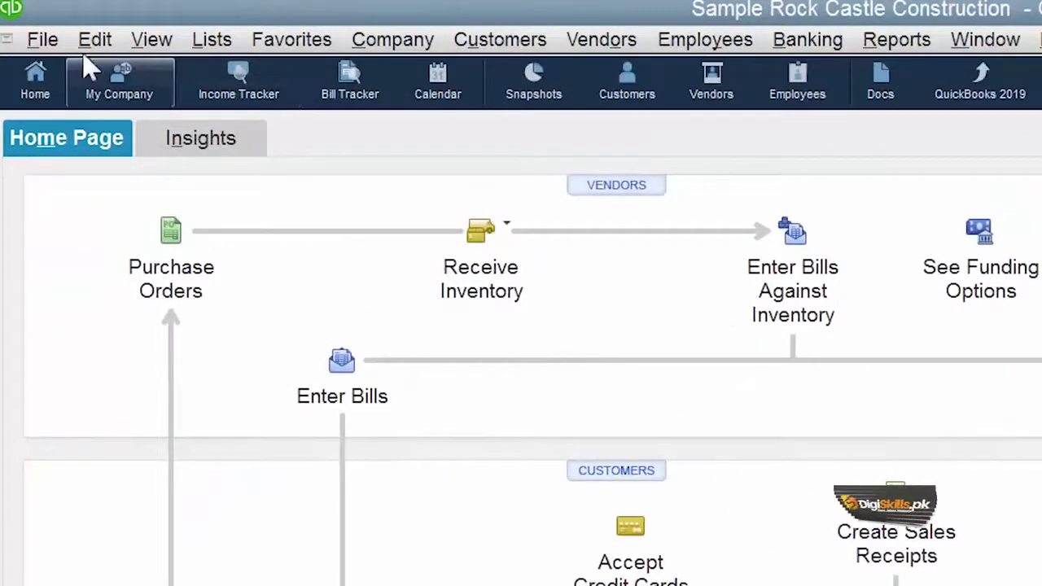
{"action": "left_click", "coordinate": [94, 48]}
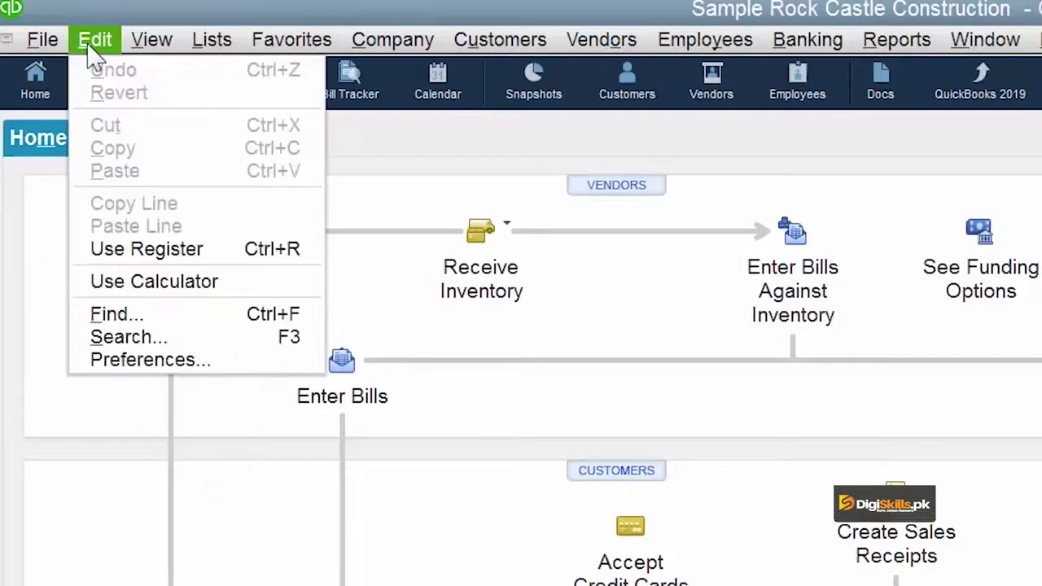
{"action": "left_click", "coordinate": [202, 366]}
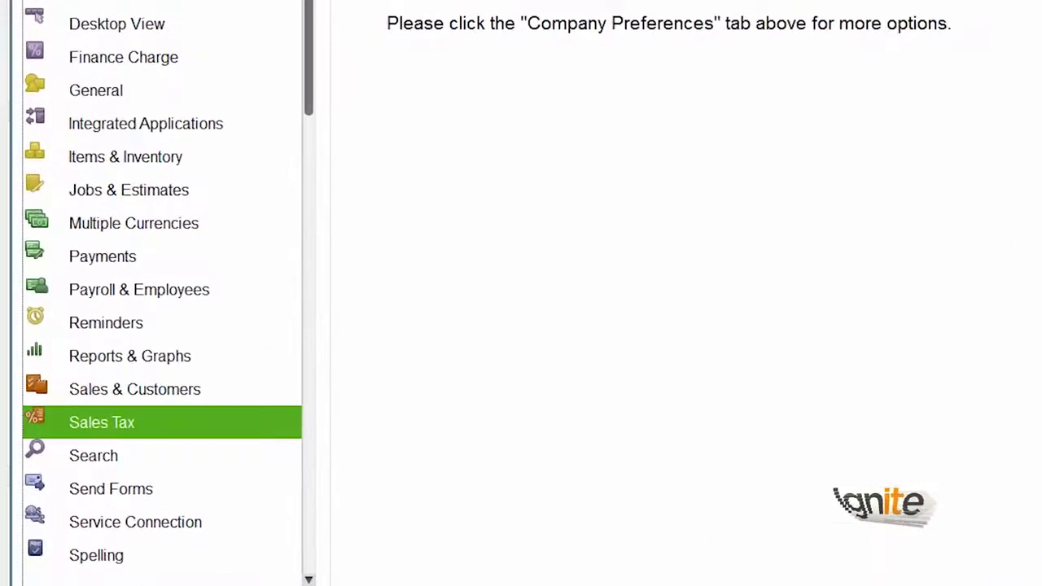
{"action": "left_click", "coordinate": [126, 424]}
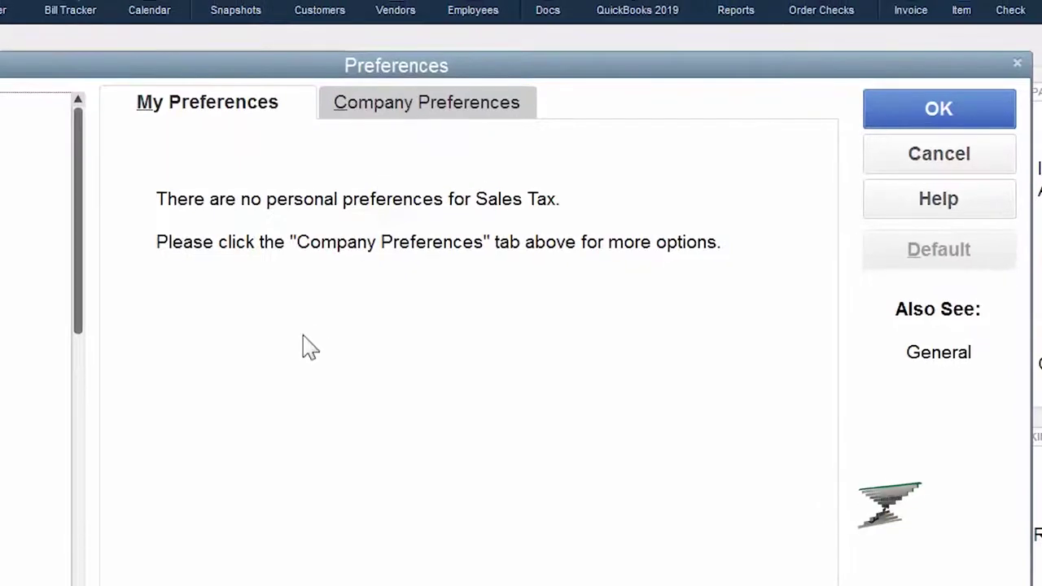
{"action": "left_click", "coordinate": [427, 113]}
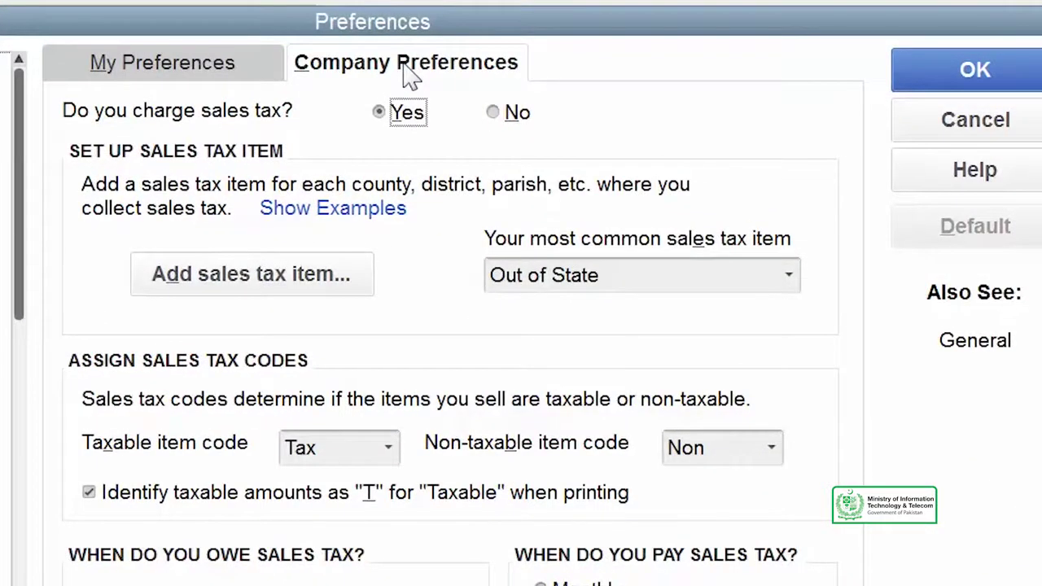
Try setting sales tax charging to No, restore it to Yes, and view the choices for the most common sales tax item.
{"action": "left_click", "coordinate": [494, 113]}
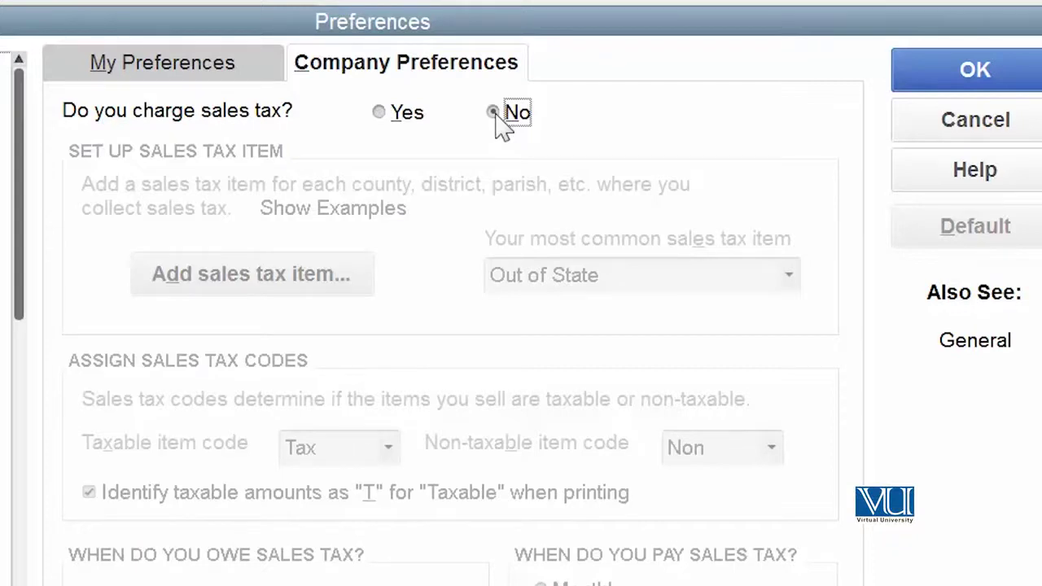
{"action": "left_click", "coordinate": [381, 114]}
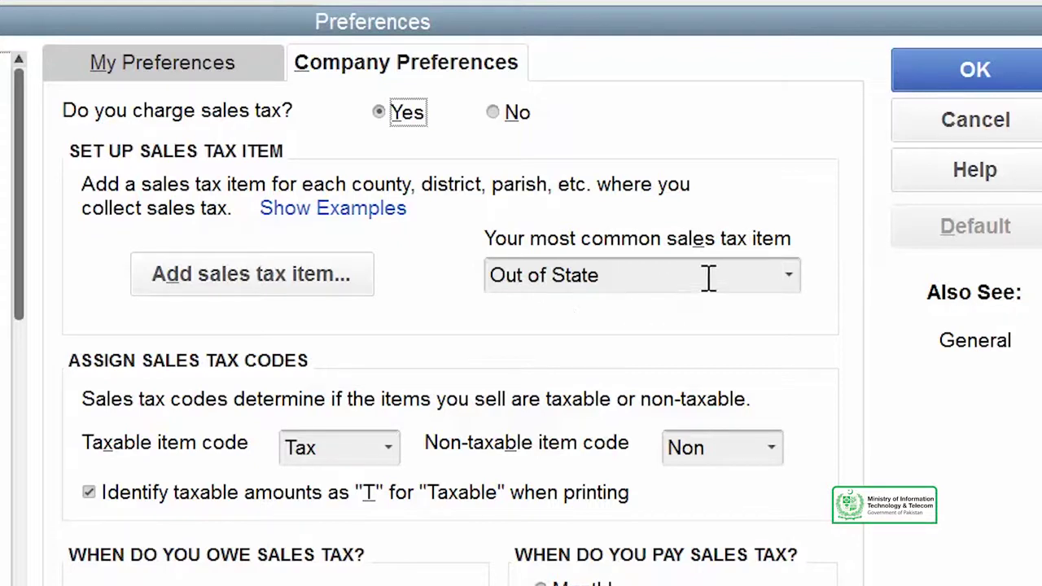
{"action": "left_click", "coordinate": [792, 281]}
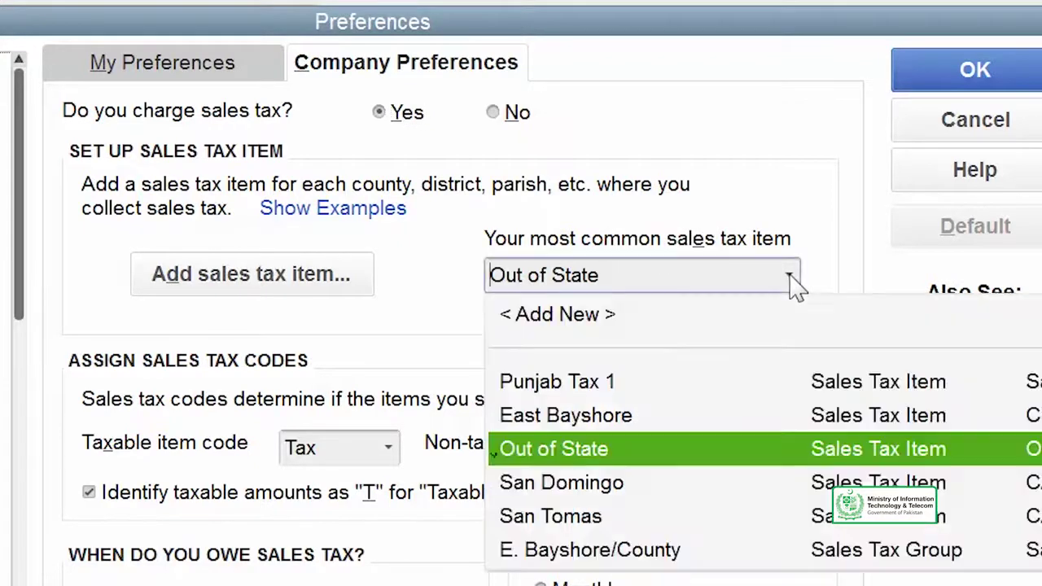
{"action": "left_click", "coordinate": [791, 279]}
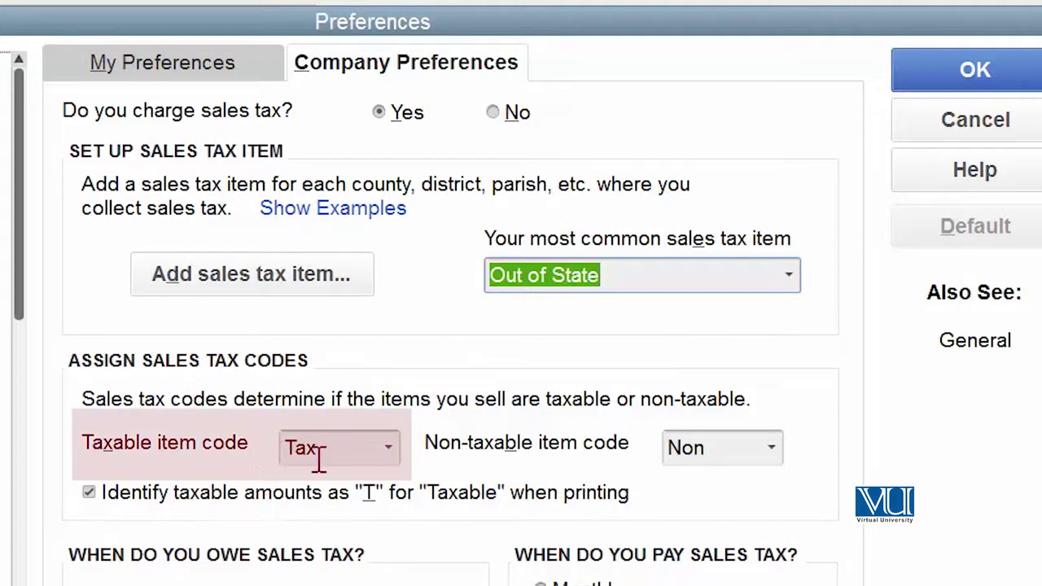
Examine the taxable and non-taxable item codes assigned for sales tax.
{"action": "left_click", "coordinate": [733, 450]}
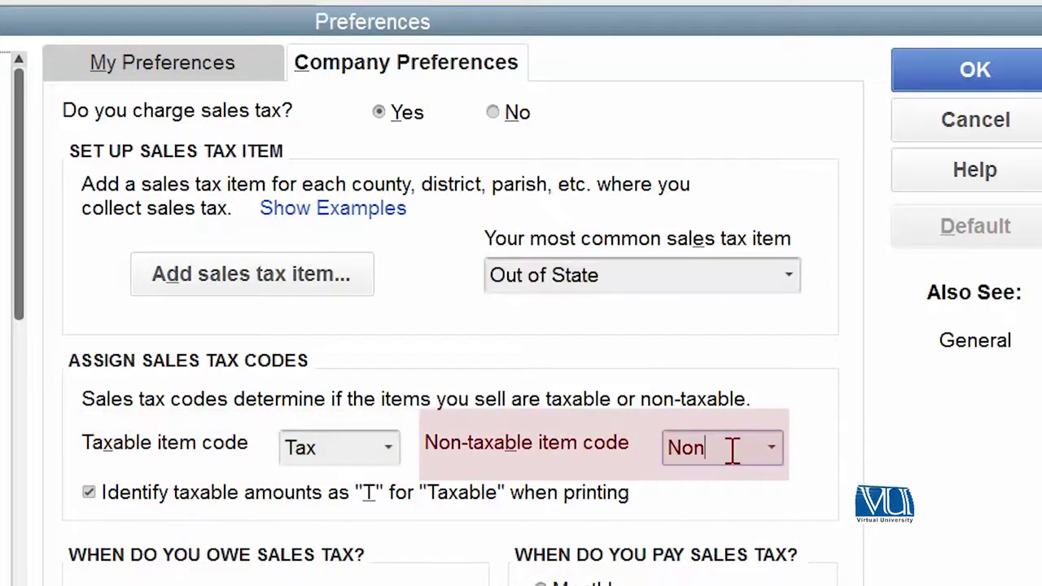
{"action": "left_click", "coordinate": [350, 448]}
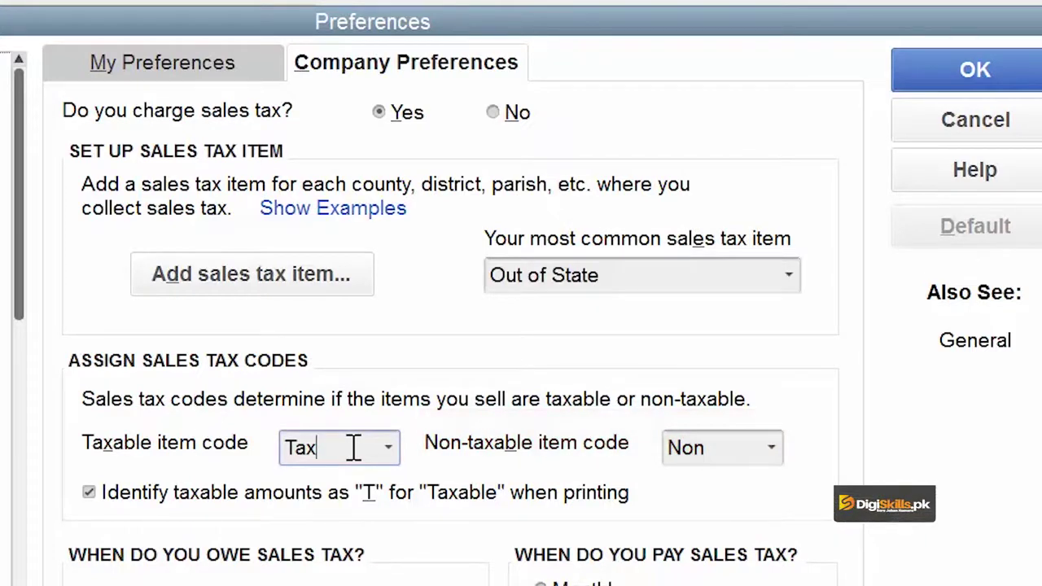
{"action": "left_click", "coordinate": [717, 439]}
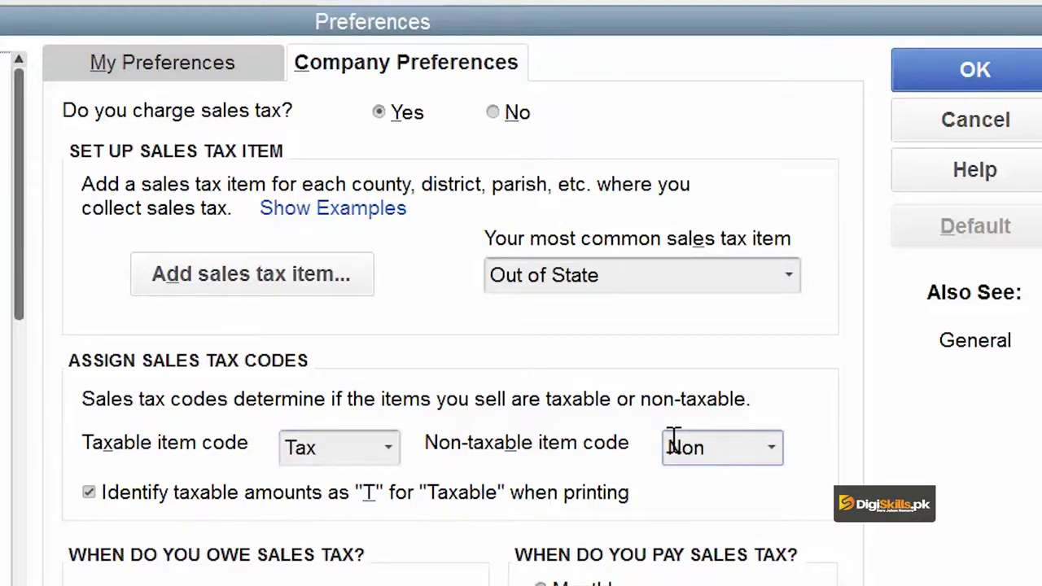
{"action": "left_click", "coordinate": [346, 446]}
{"action": "left_click", "coordinate": [718, 449]}
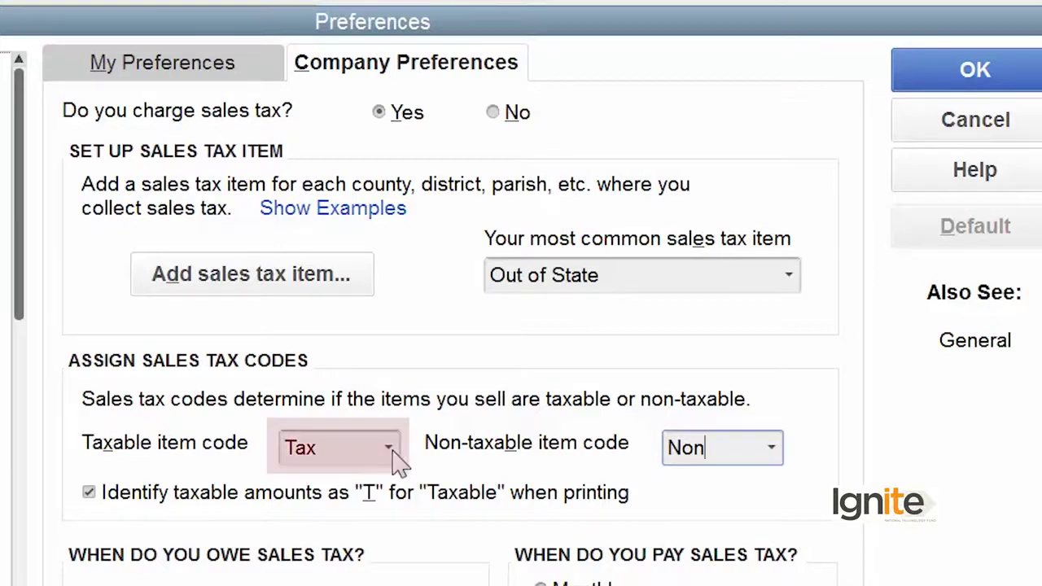
{"action": "left_click", "coordinate": [349, 453]}
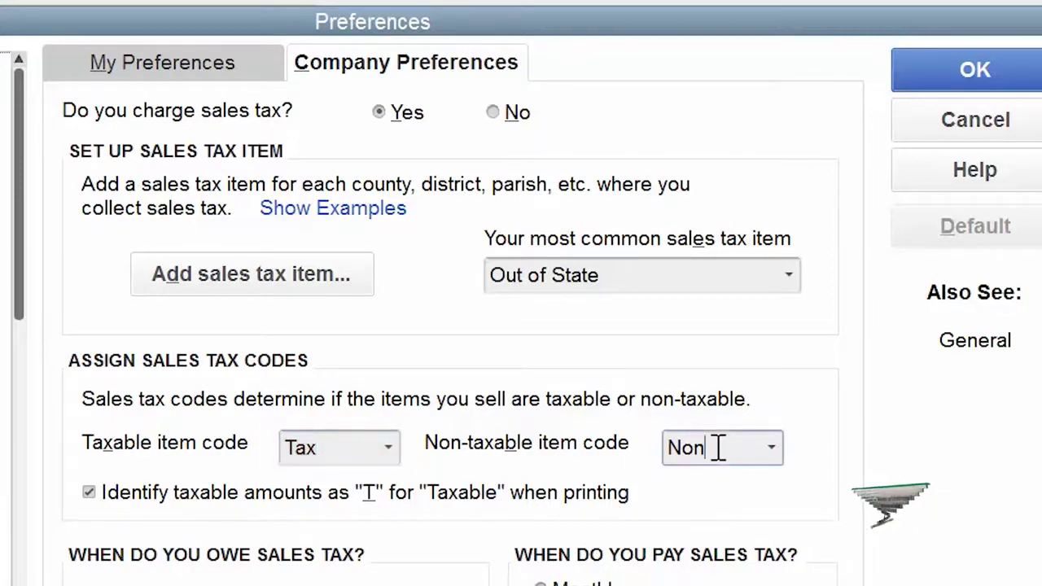
{"action": "left_click_drag", "start_coordinate": [711, 448], "coordinate": [653, 444]}
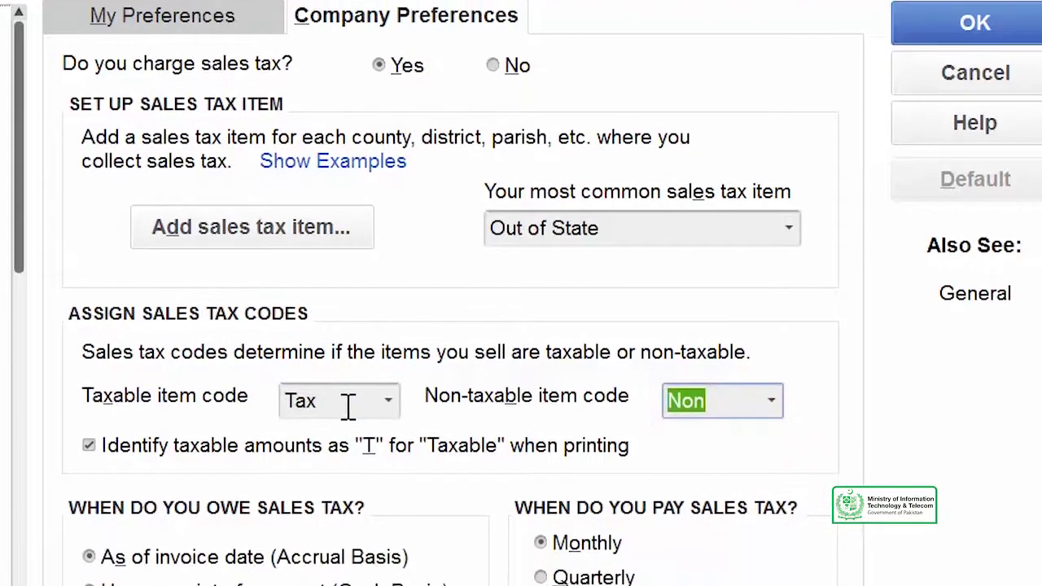
View the form for adding a new taxable item code and dismiss it without creating a code.
{"action": "left_click", "coordinate": [351, 452]}
{"action": "left_click", "coordinate": [390, 363]}
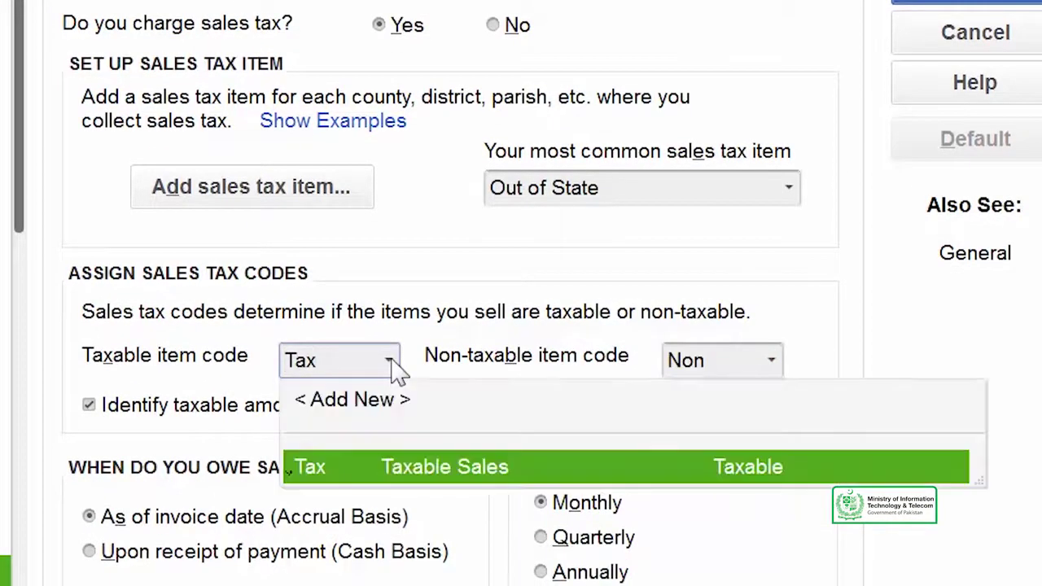
{"action": "left_click", "coordinate": [408, 418]}
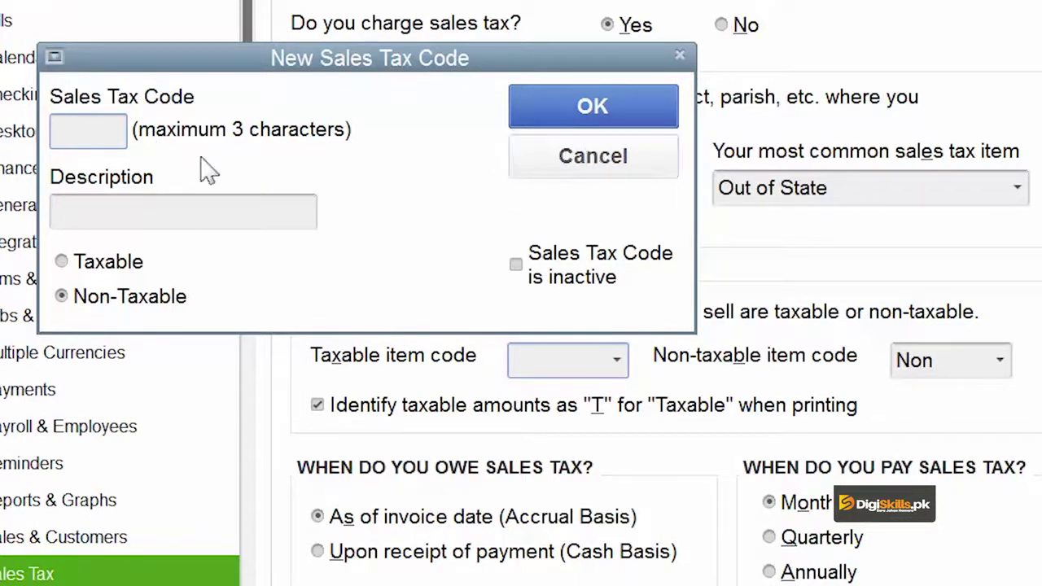
{"action": "left_click", "coordinate": [611, 160]}
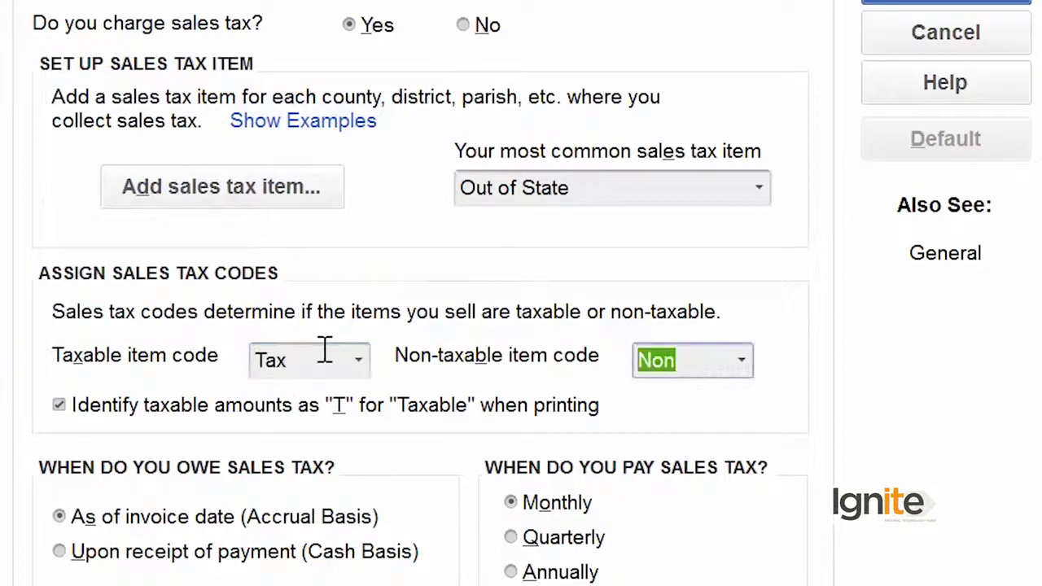
Switch the option identifying taxable amounts as "T" when printing off and back on, review both item codes, and save the preferences.
{"action": "left_click", "coordinate": [528, 407]}
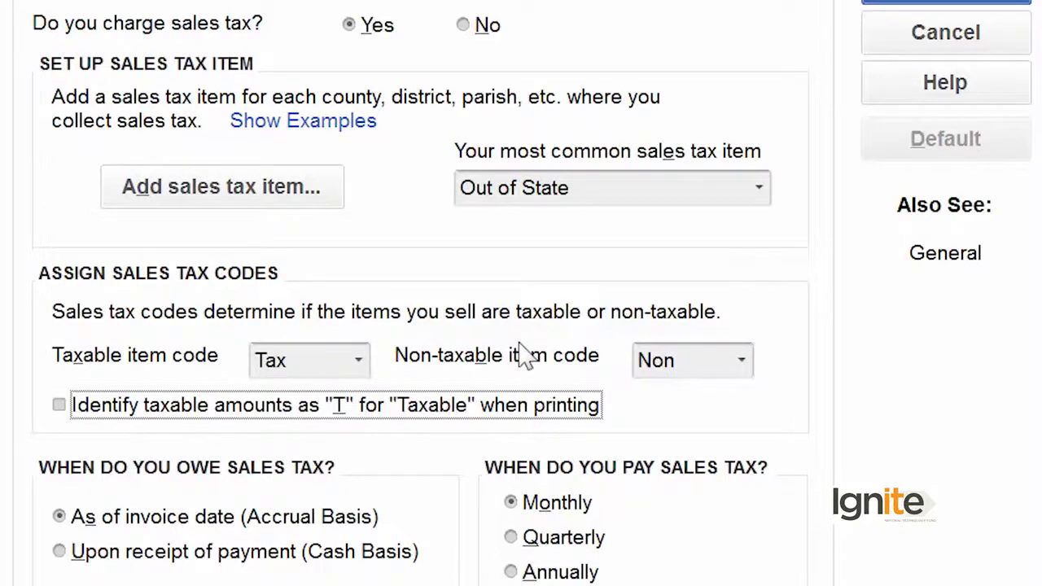
{"action": "left_click", "coordinate": [65, 407]}
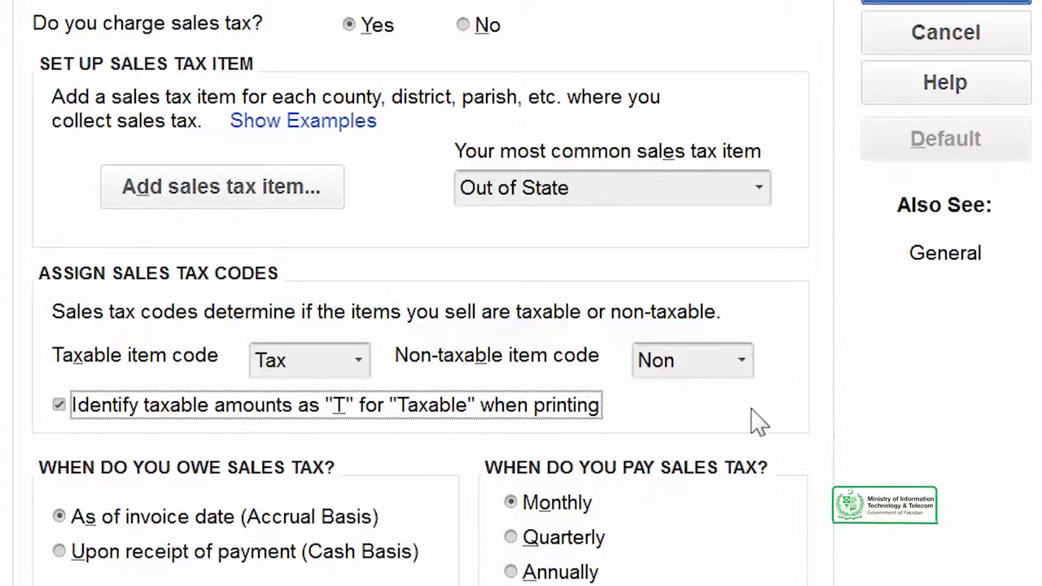
{"action": "left_click_drag", "start_coordinate": [309, 356], "coordinate": [179, 366]}
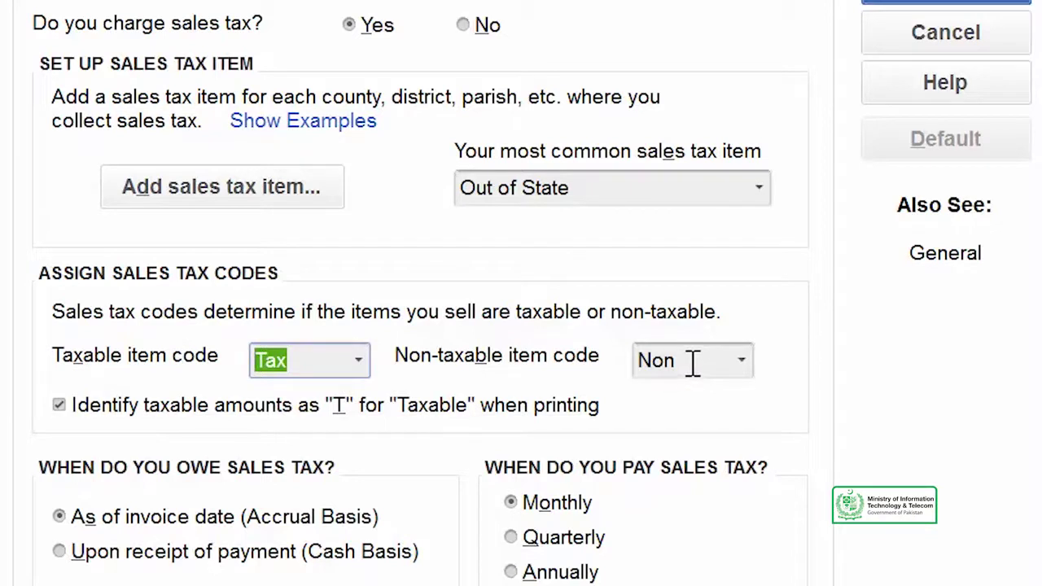
{"action": "left_click_drag", "start_coordinate": [695, 359], "coordinate": [627, 349]}
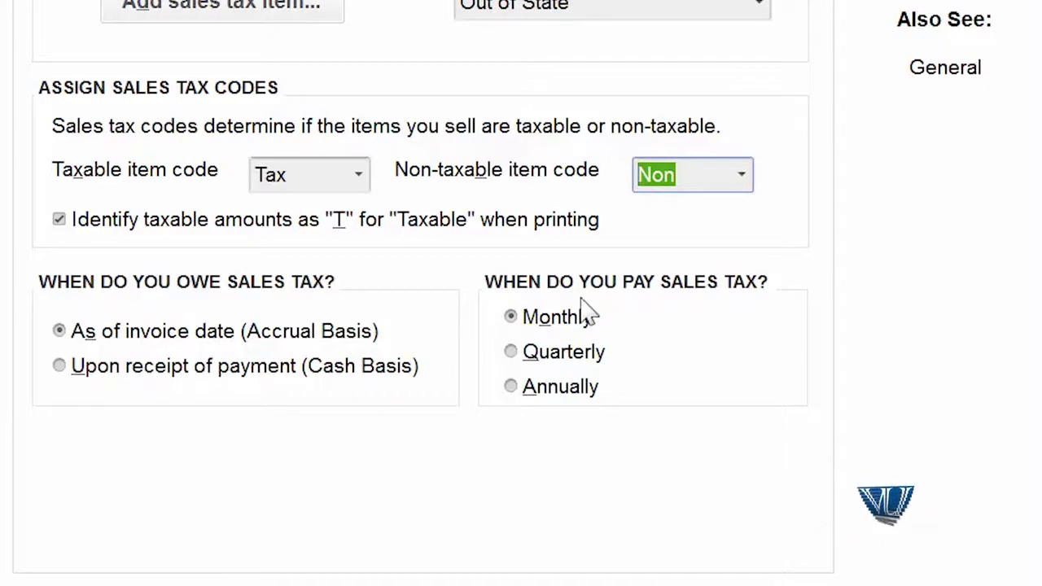
{"action": "key", "text": "Tab"}
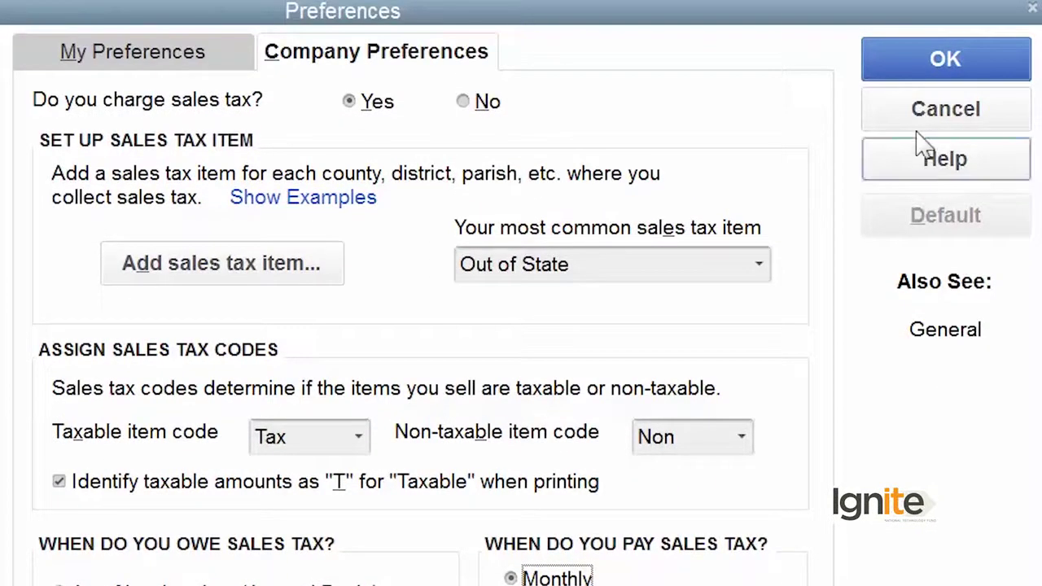
{"action": "left_click", "coordinate": [934, 72]}
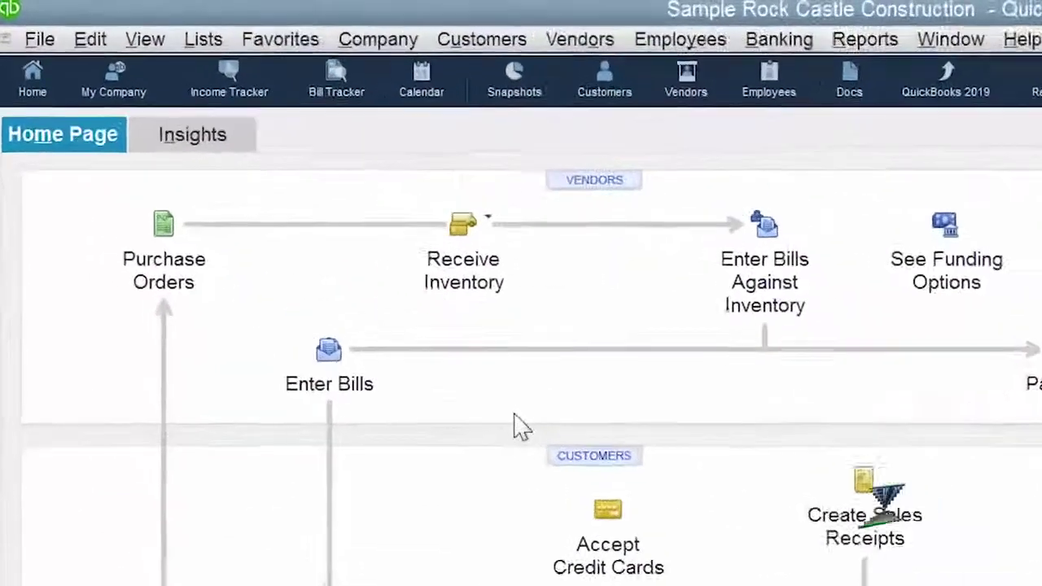
Open the Item List and find the sales tax items.
{"action": "left_click", "coordinate": [209, 43]}
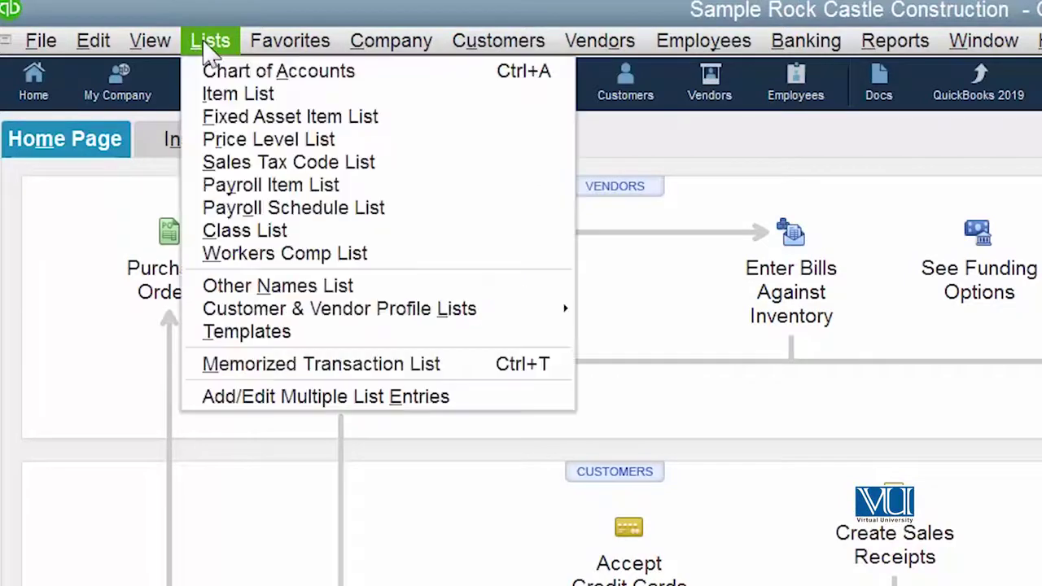
{"action": "left_click", "coordinate": [225, 96]}
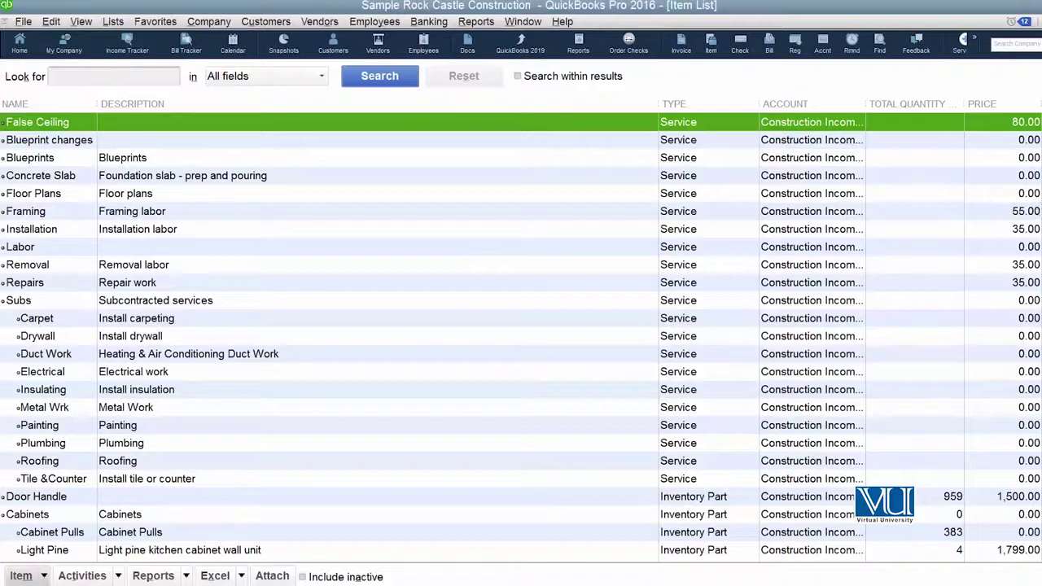
{"action": "scroll", "coordinate": [521, 334], "scroll_direction": "down", "scroll_amount": 15}
{"action": "scroll", "coordinate": [522, 334], "scroll_direction": "down", "scroll_amount": 4}
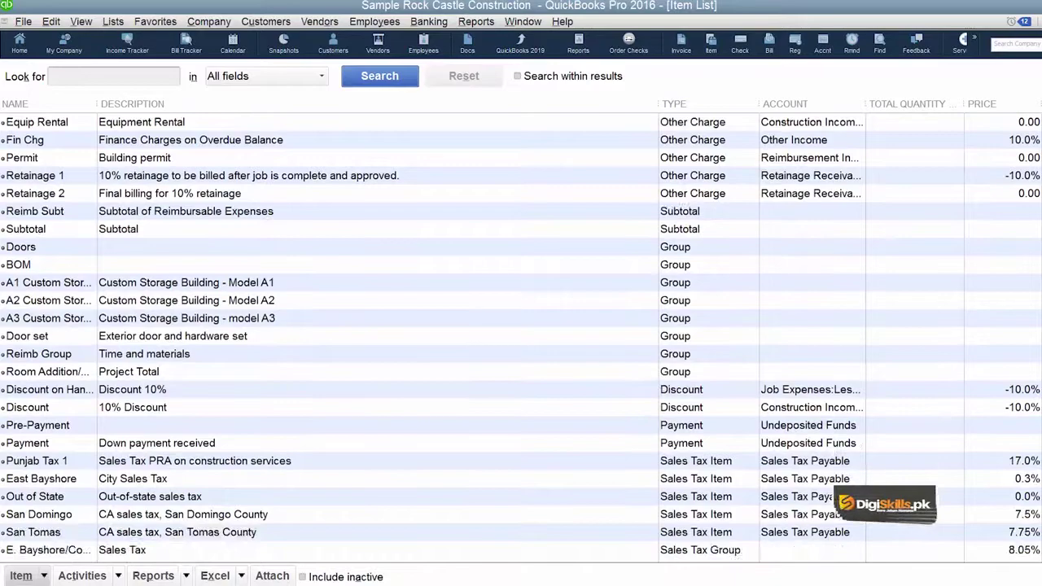
{"action": "scroll", "coordinate": [521, 334], "scroll_direction": "up", "scroll_amount": 1}
{"action": "scroll", "coordinate": [521, 334], "scroll_direction": "down", "scroll_amount": 1}
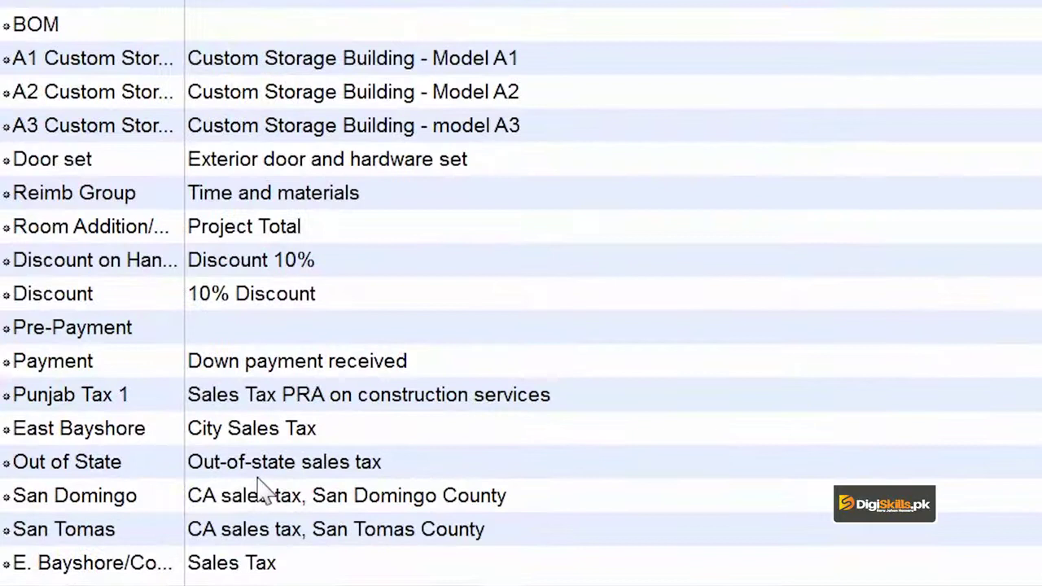
Open the Out of State sales tax item for editing and rename it "Provincial ST".
{"action": "left_click", "coordinate": [122, 463]}
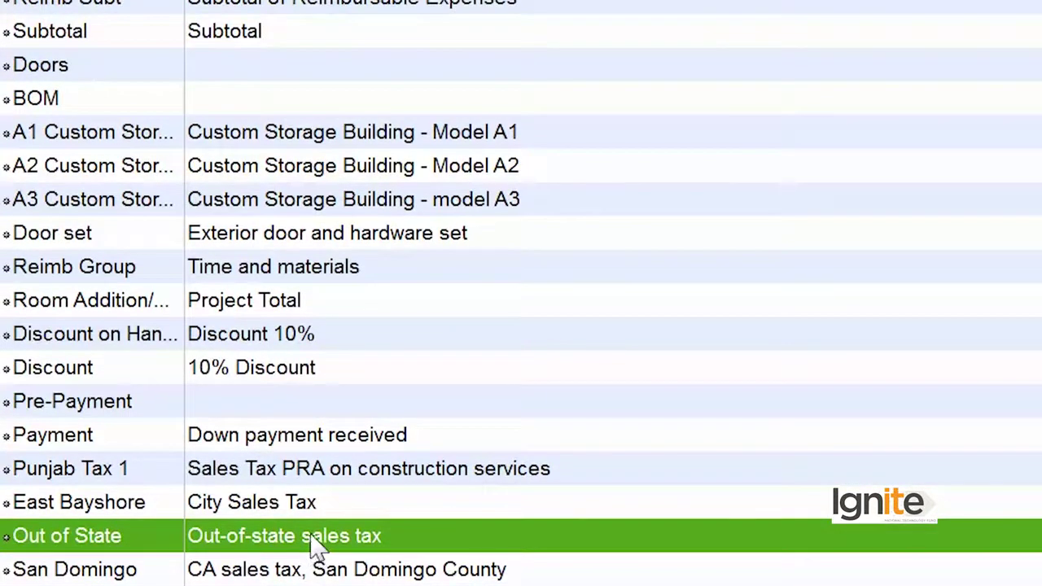
{"action": "right_click", "coordinate": [312, 544]}
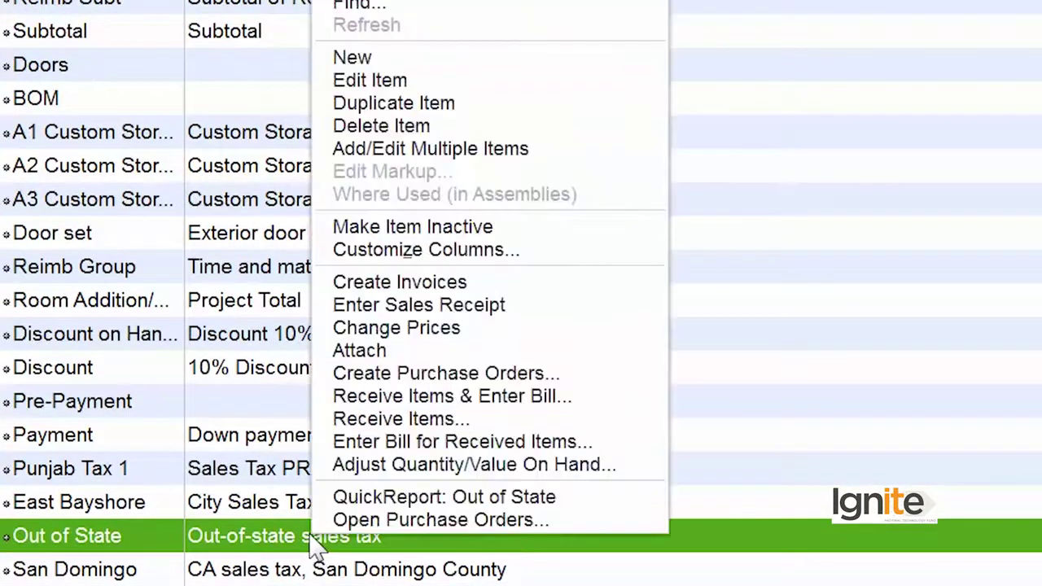
{"action": "left_click", "coordinate": [259, 538]}
{"action": "double_click", "coordinate": [259, 538]}
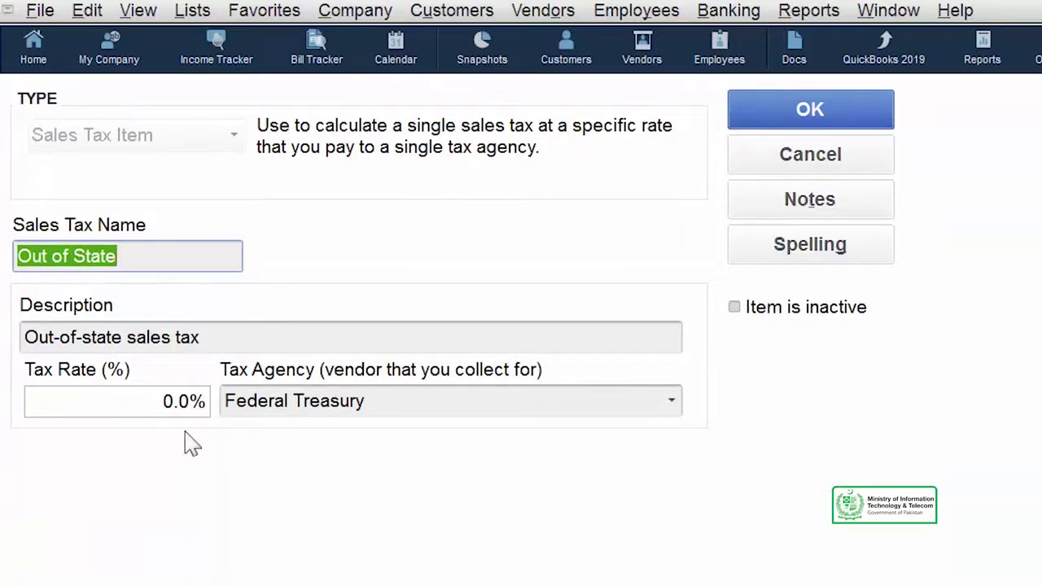
{"action": "left_click", "coordinate": [158, 248]}
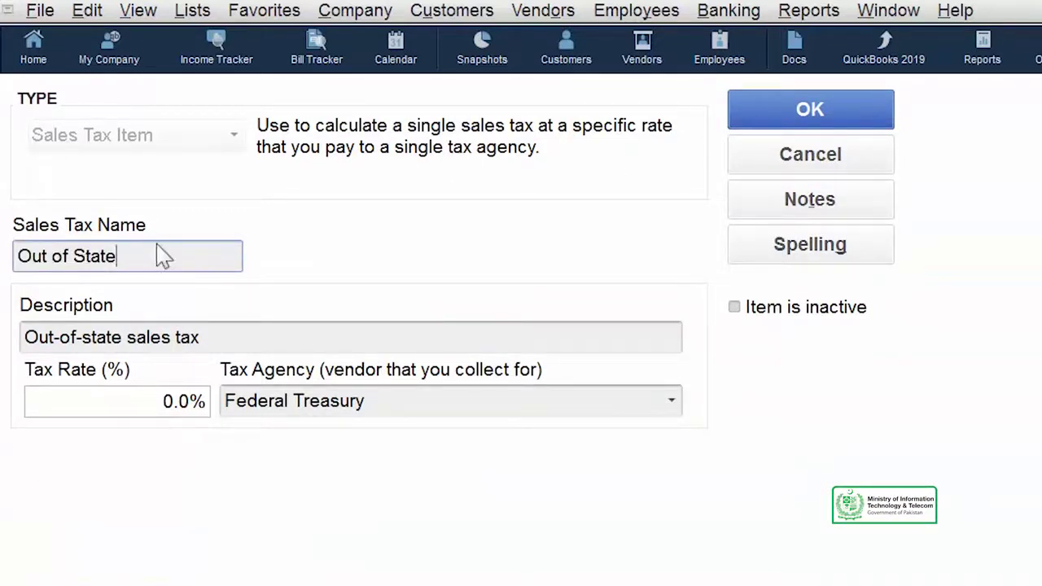
{"action": "type", "text": "Pro"}
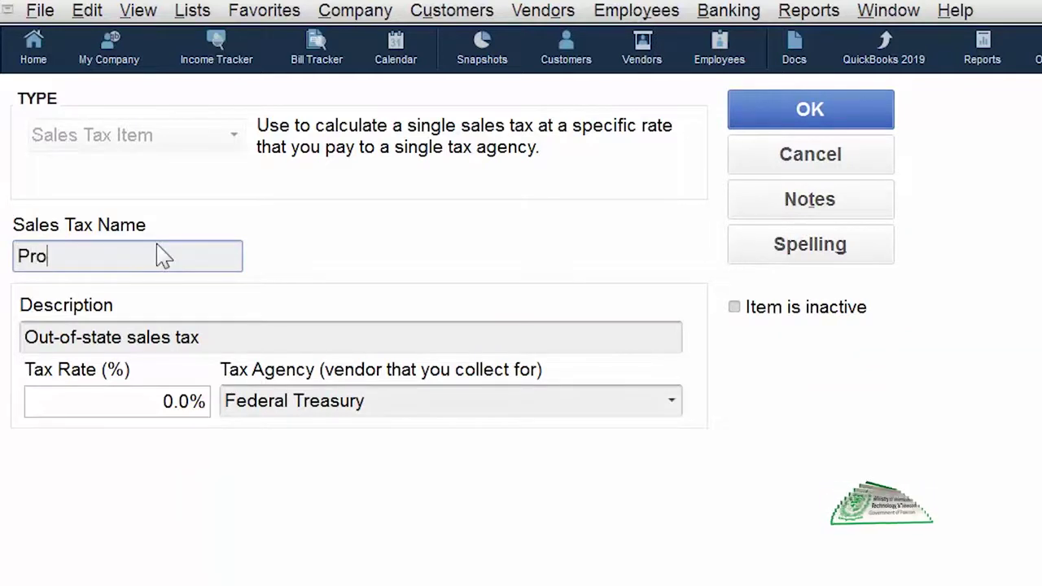
{"action": "type", "text": "vincial"}
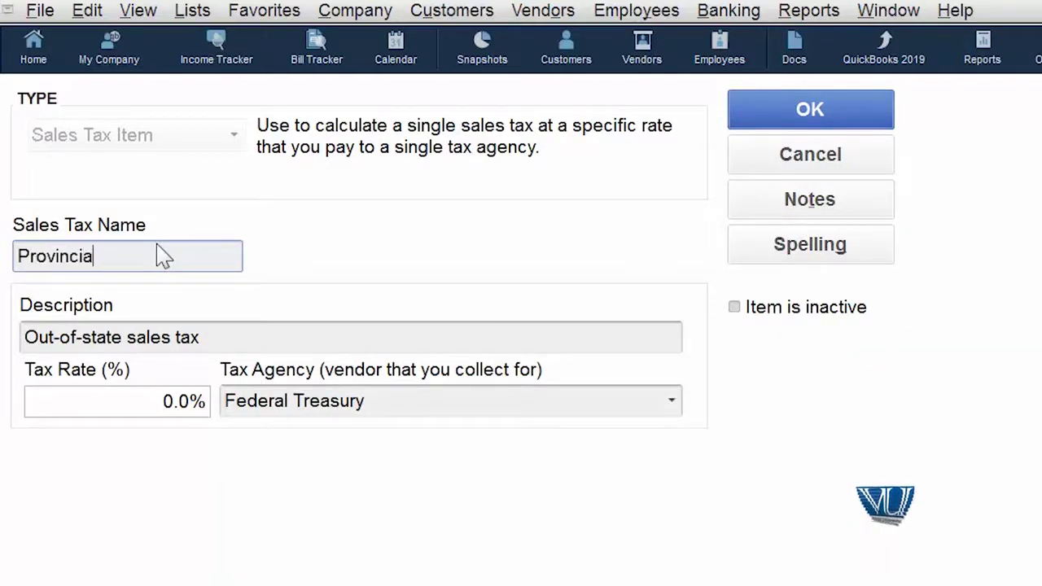
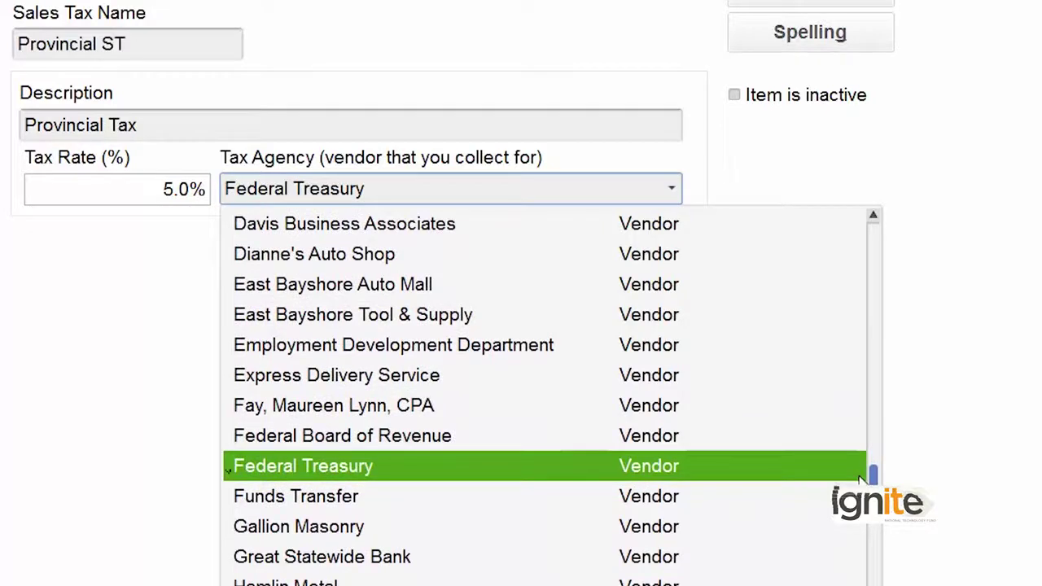
Find Punjab Revenue Authority among the vendors and assign it as the item's tax agency.
{"action": "left_click_drag", "start_coordinate": [871, 474], "coordinate": [868, 585]}
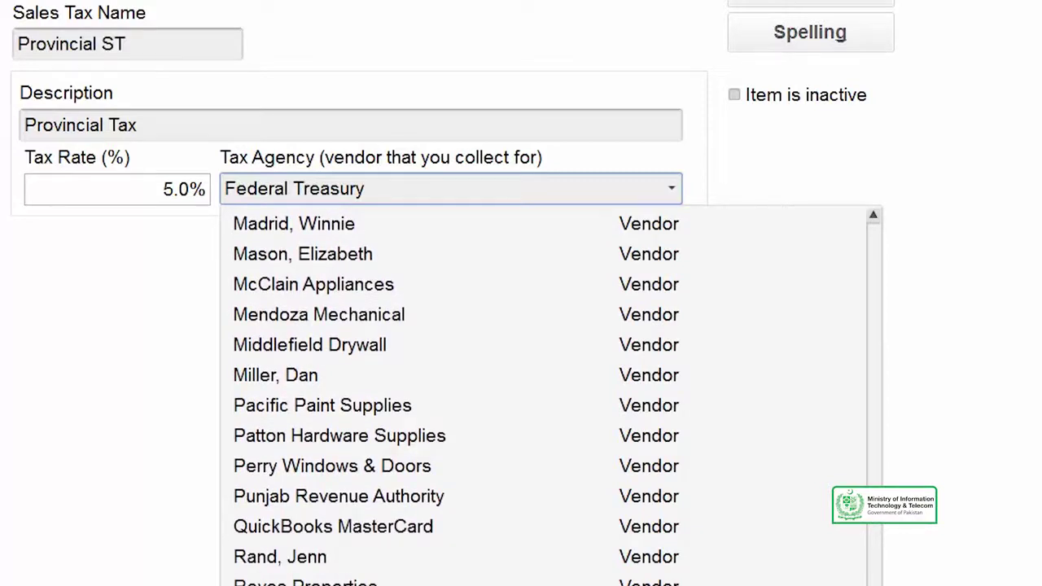
{"action": "scroll", "coordinate": [456, 399], "scroll_direction": "up", "scroll_amount": 4}
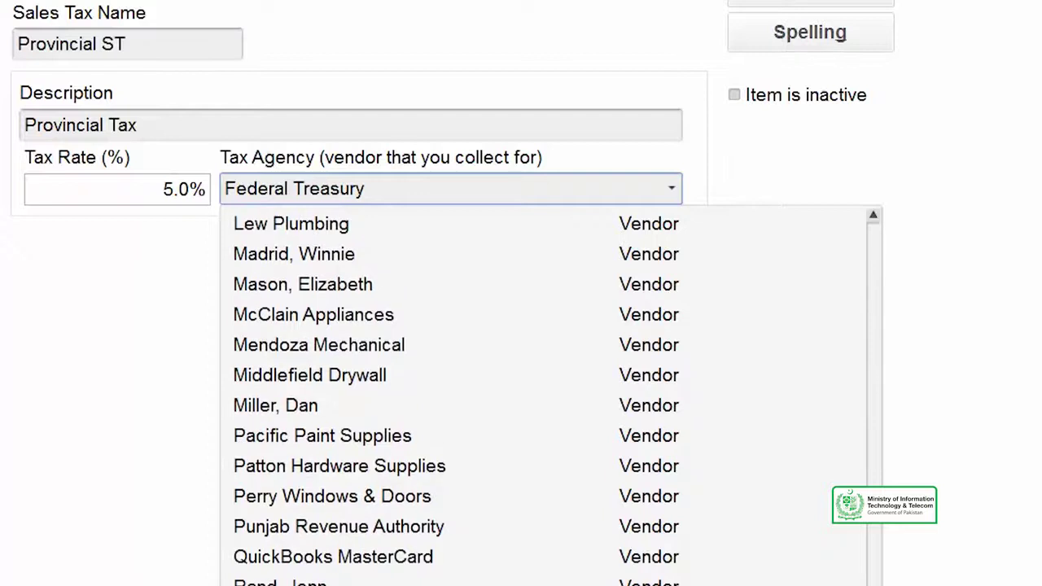
{"action": "scroll", "coordinate": [456, 399], "scroll_direction": "up", "scroll_amount": 1}
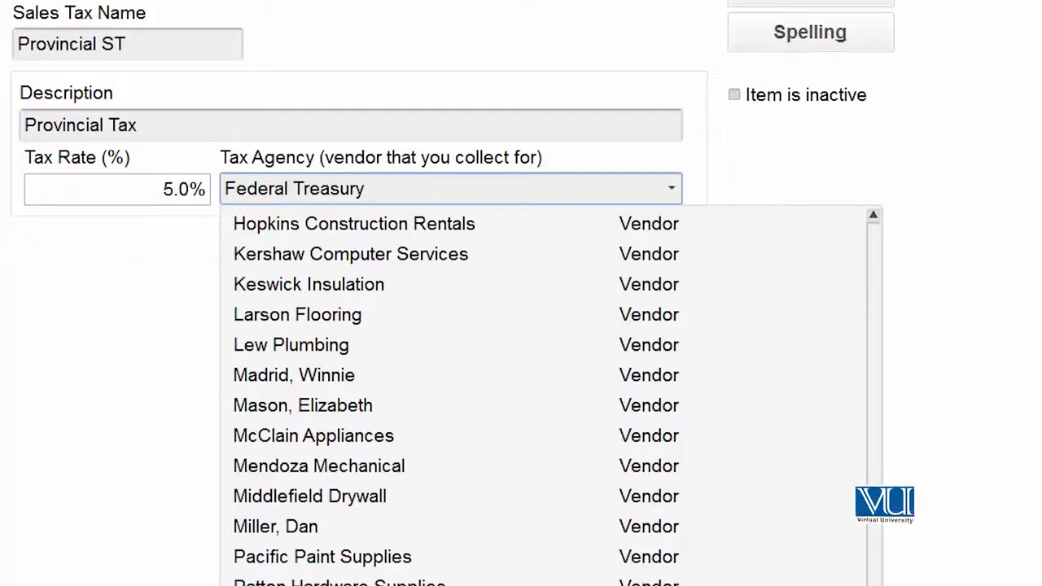
{"action": "scroll", "coordinate": [867, 538], "scroll_direction": "up", "scroll_amount": 10}
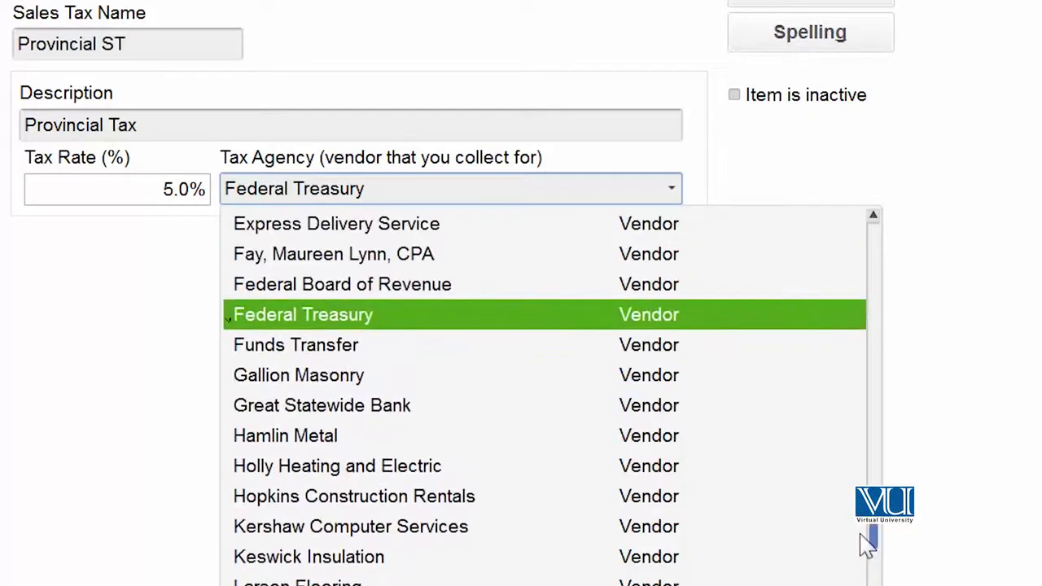
{"action": "left_click_drag", "start_coordinate": [868, 533], "coordinate": [862, 485]}
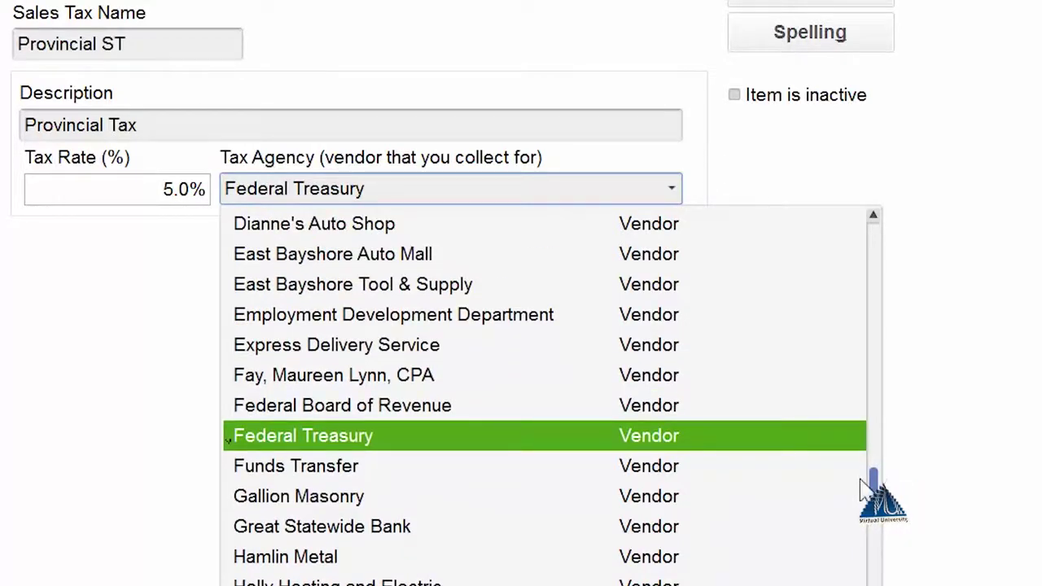
{"action": "left_click_drag", "start_coordinate": [861, 482], "coordinate": [870, 422]}
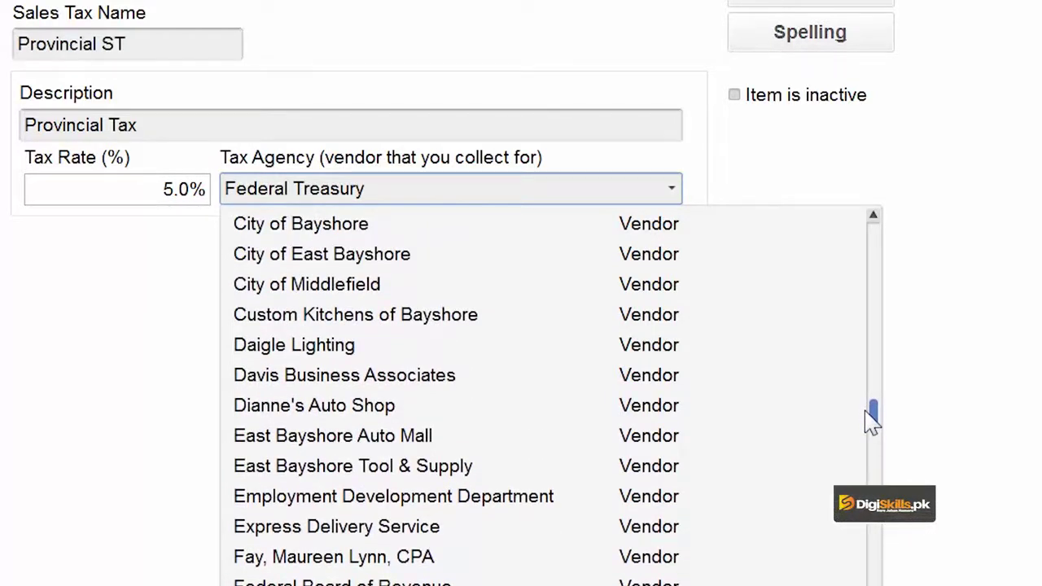
{"action": "left_click_drag", "start_coordinate": [869, 422], "coordinate": [872, 526]}
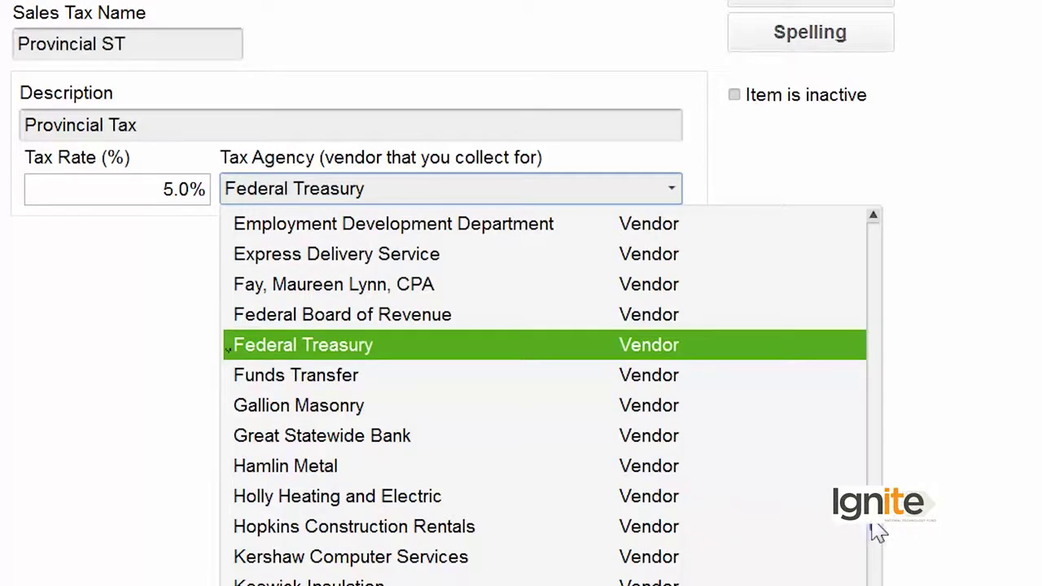
{"action": "scroll", "coordinate": [868, 558], "scroll_direction": "down", "scroll_amount": 4}
{"action": "type", "text": "mil"}
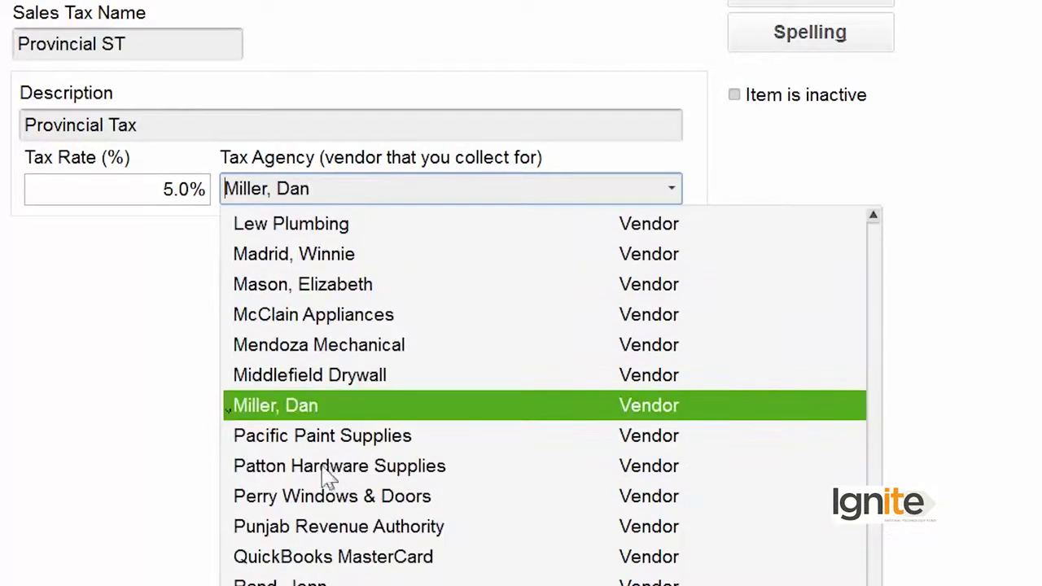
{"action": "left_click", "coordinate": [320, 527]}
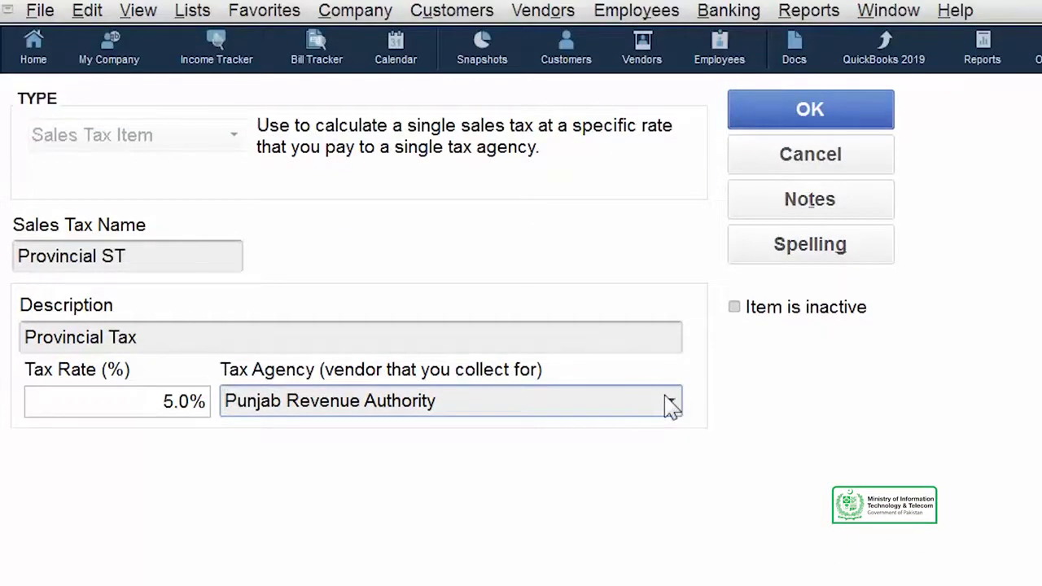
Start a new vendor from the tax agency choices and name it "Federal Board of Revenue".
{"action": "left_click", "coordinate": [669, 403]}
{"action": "scroll", "coordinate": [545, 501], "scroll_direction": "up", "scroll_amount": 5}
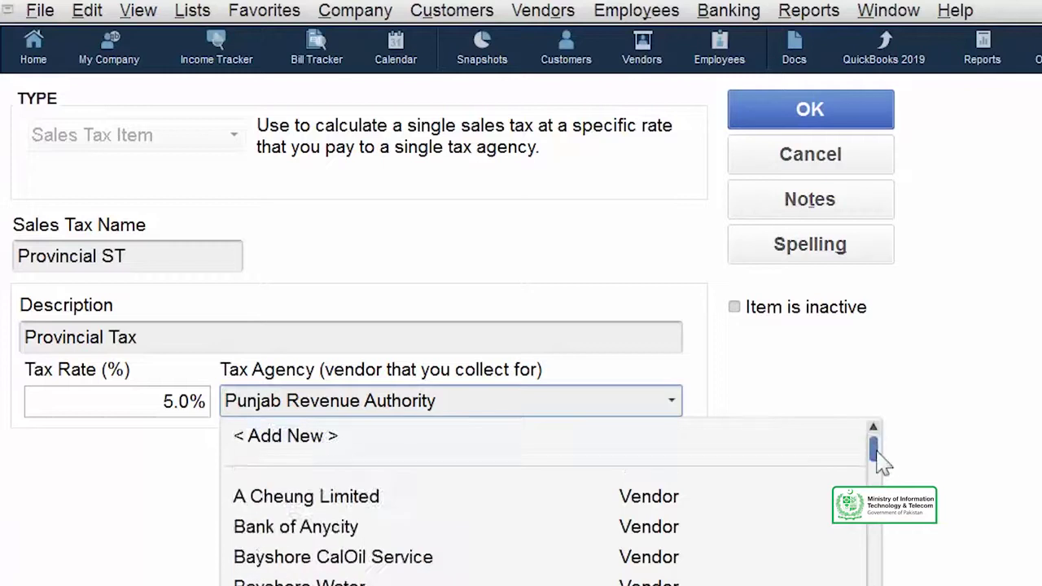
{"action": "left_click", "coordinate": [714, 445]}
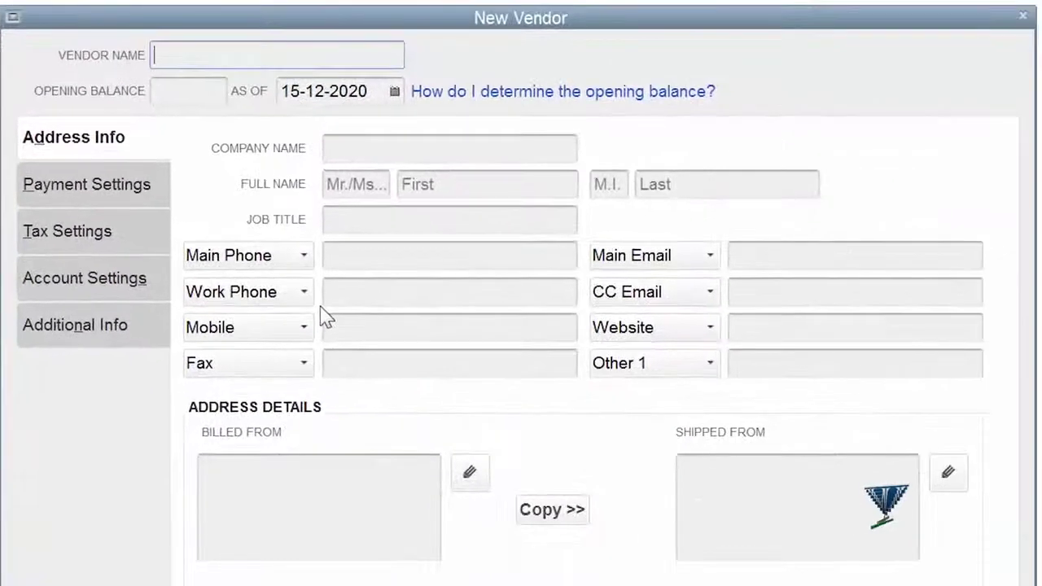
{"action": "type", "text": "Federal Board o"}
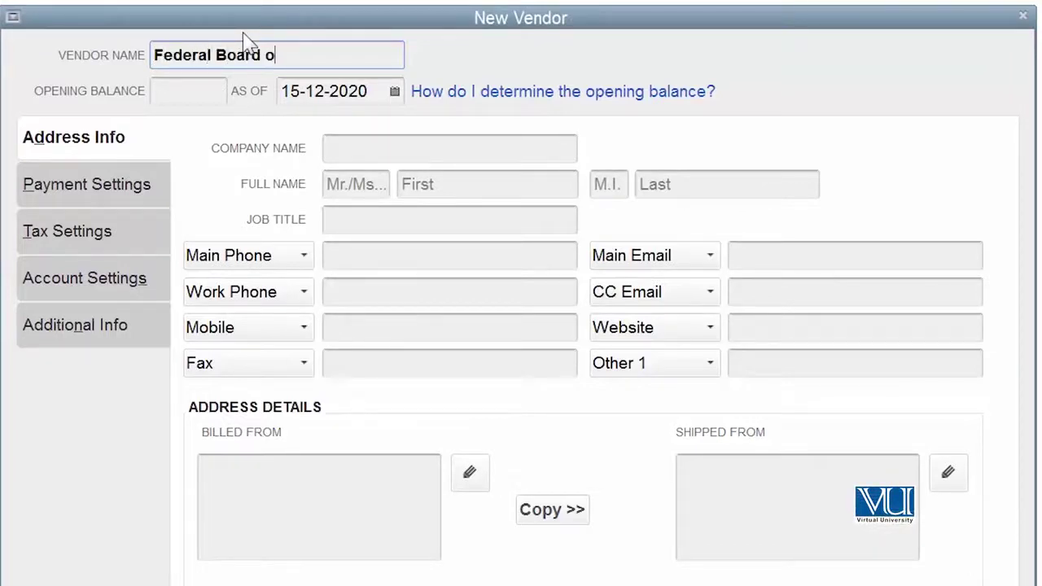
{"action": "type", "text": "f Revenue"}
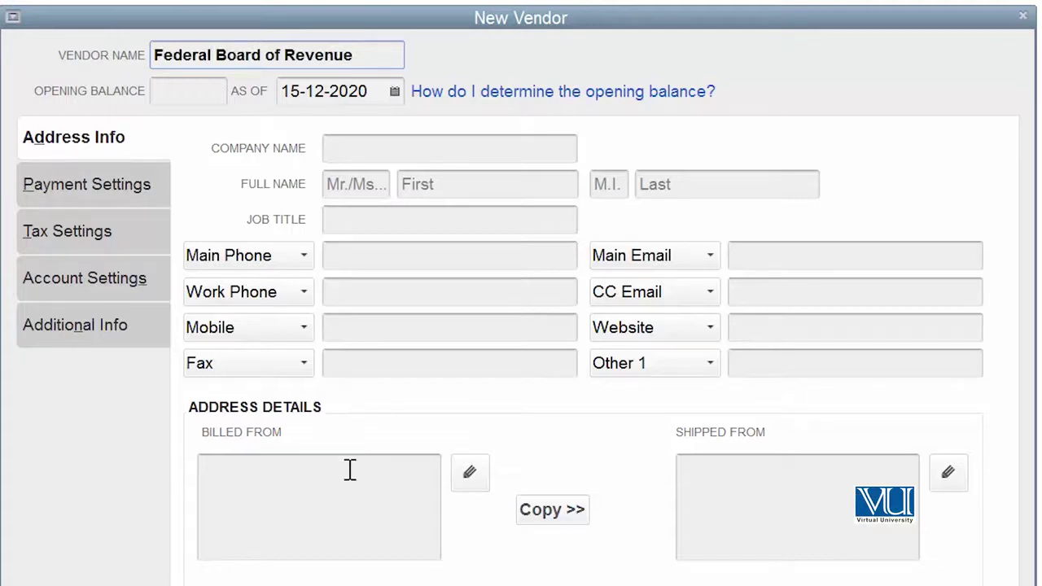
Enter the head office address as the new vendor's billed-from address and try to save the vendor.
{"action": "left_click", "coordinate": [289, 468]}
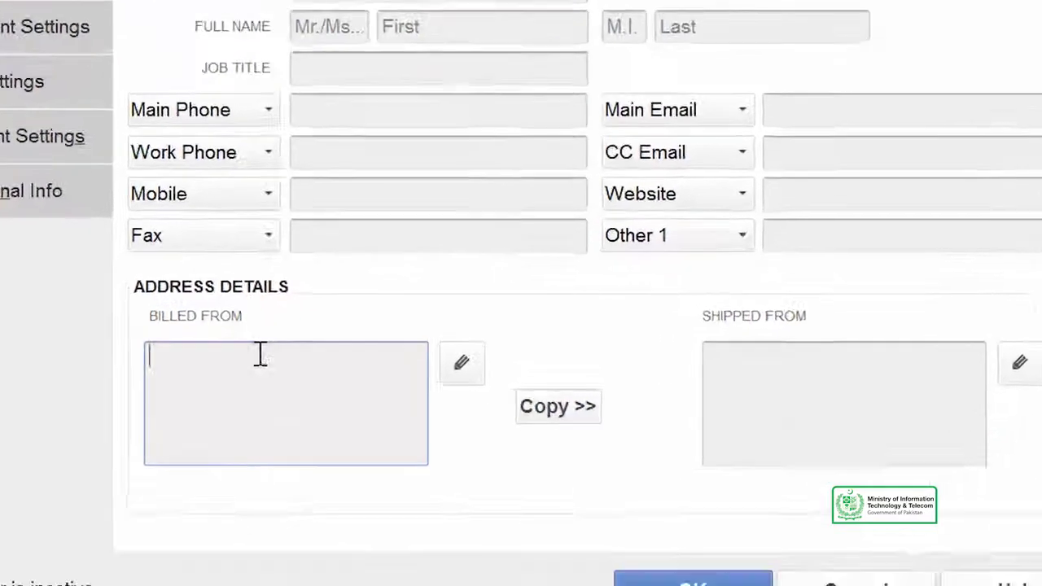
{"action": "type", "text": "FB"}
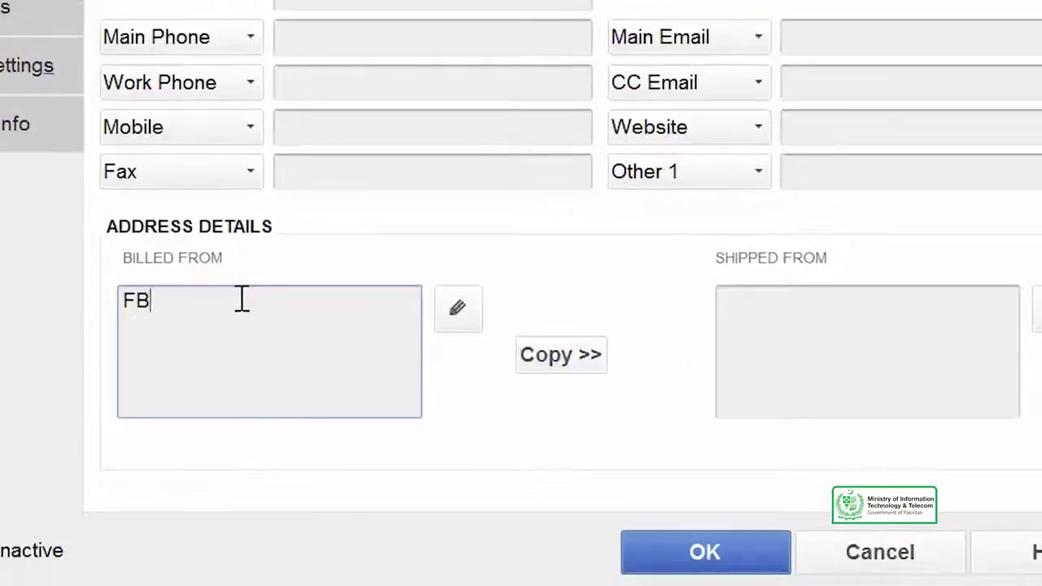
{"action": "type", "text": "R HO,"}
{"action": "key", "text": "Return"}
{"action": "type", "text": "Islamabad"}
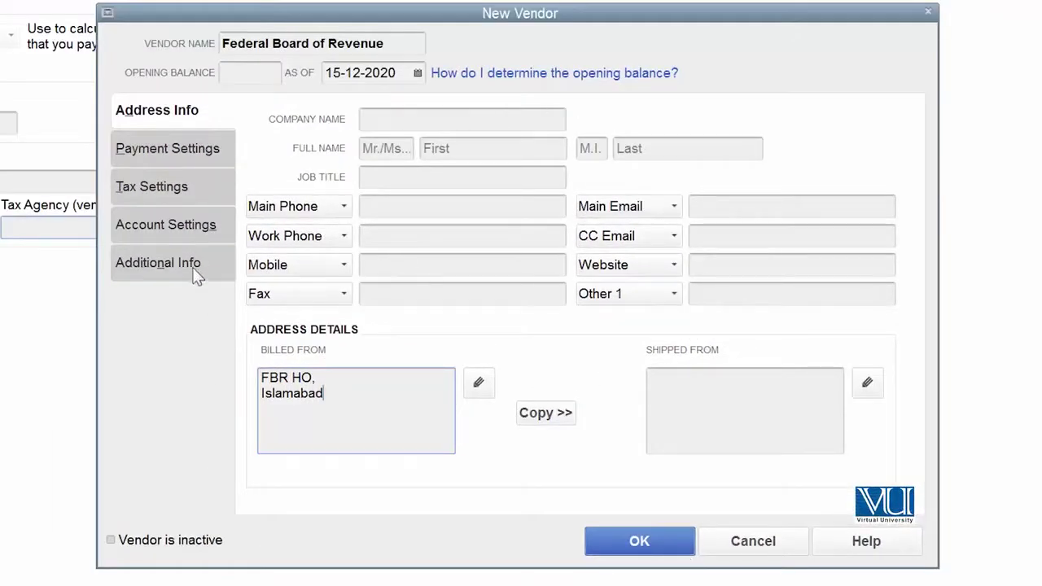
{"action": "left_click", "coordinate": [669, 549]}
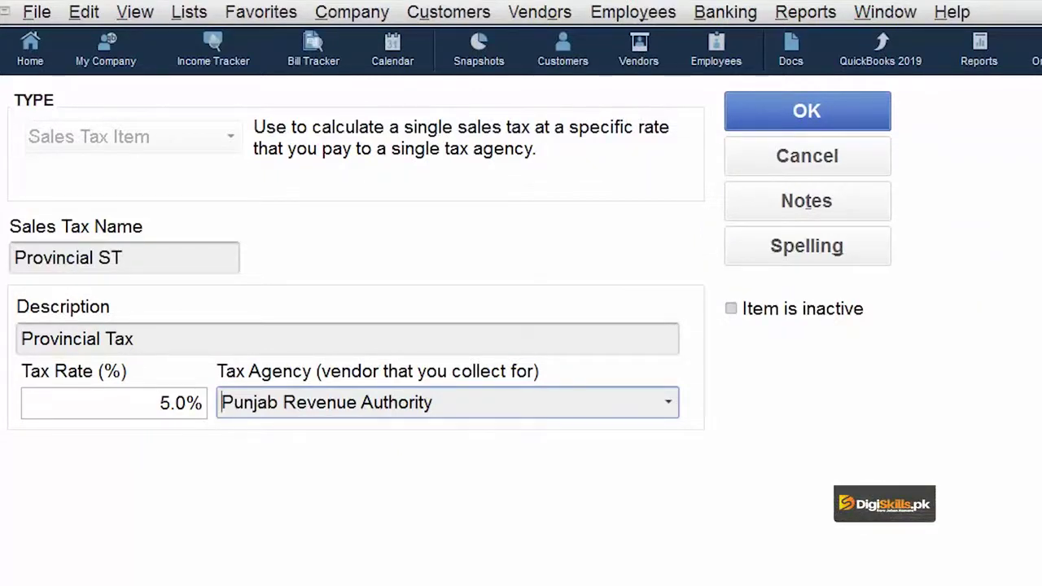
Close the Provincial ST item and save its changes.
{"action": "key", "text": "Escape"}
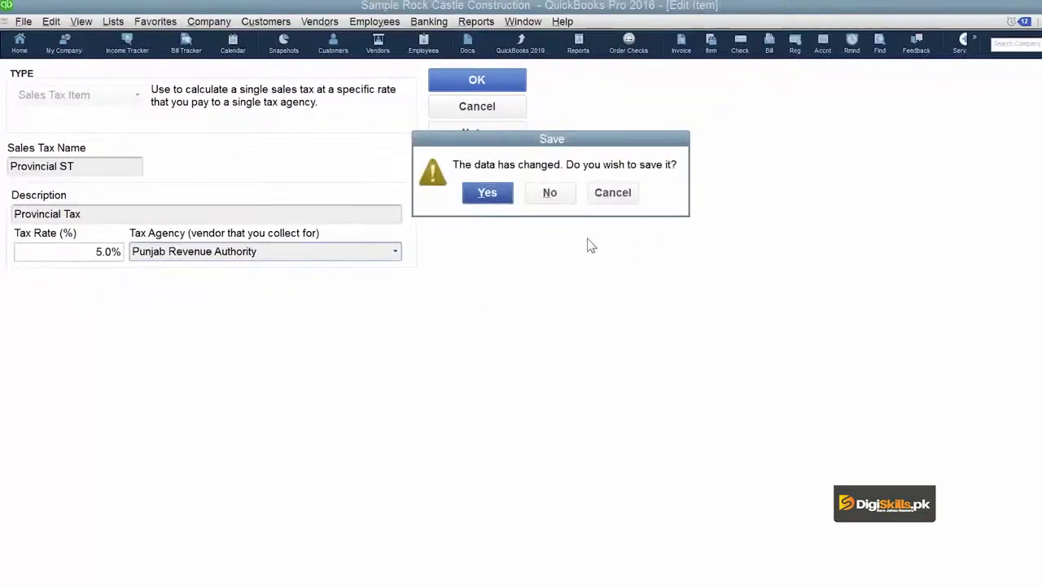
{"action": "left_click", "coordinate": [489, 194]}
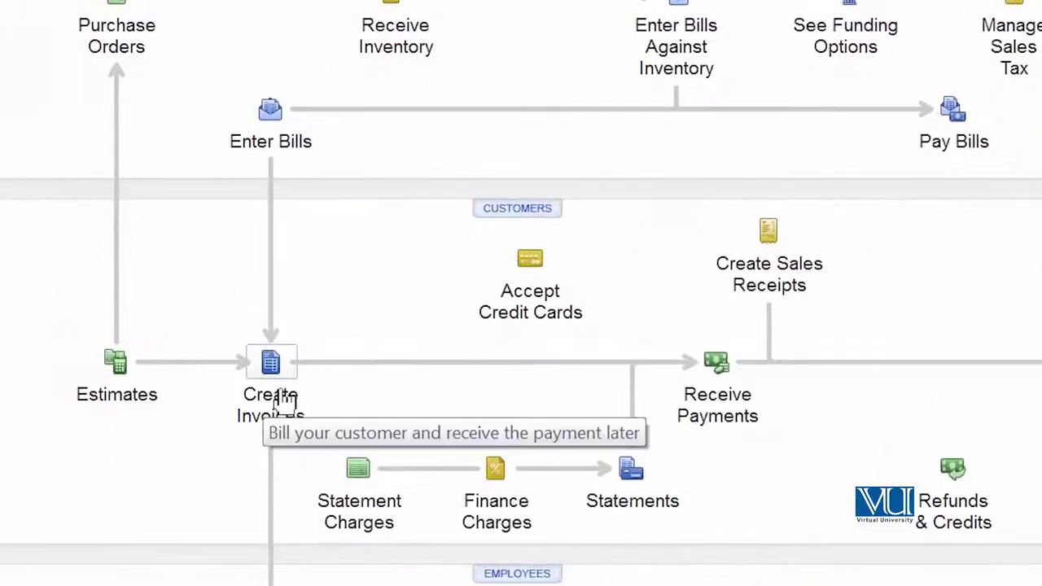
Create a new invoice for the second customer in the customer list.
{"action": "left_click", "coordinate": [281, 400]}
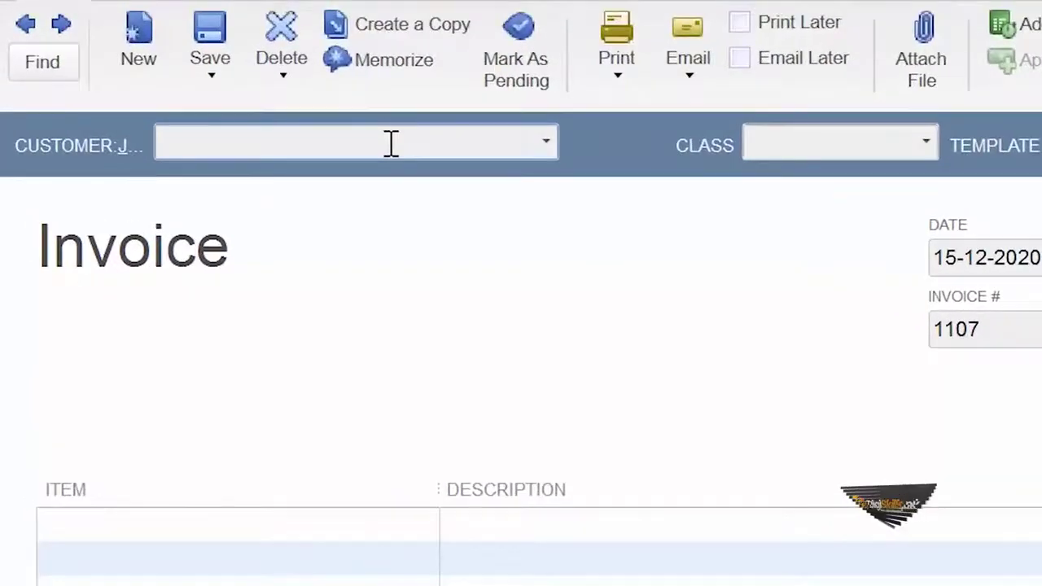
{"action": "left_click", "coordinate": [552, 142]}
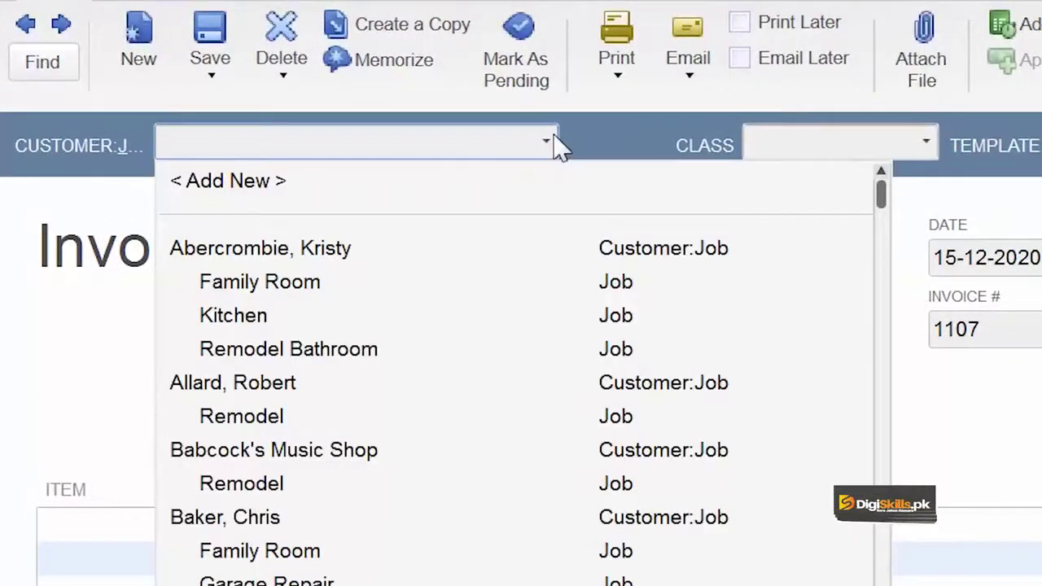
{"action": "left_click", "coordinate": [243, 386]}
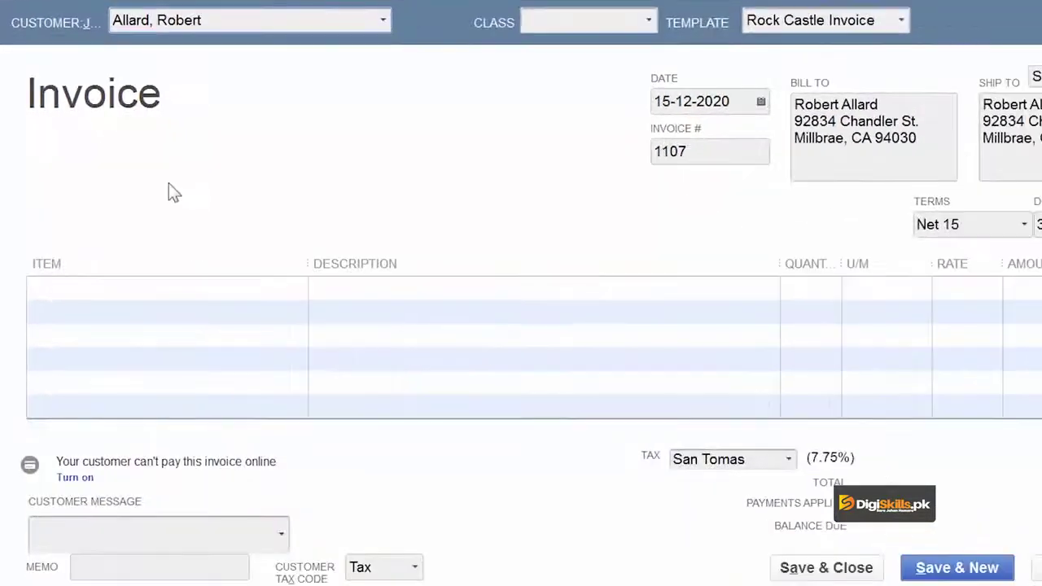
Add the Door Handle inventory part as the invoice's first line item.
{"action": "left_click", "coordinate": [215, 289]}
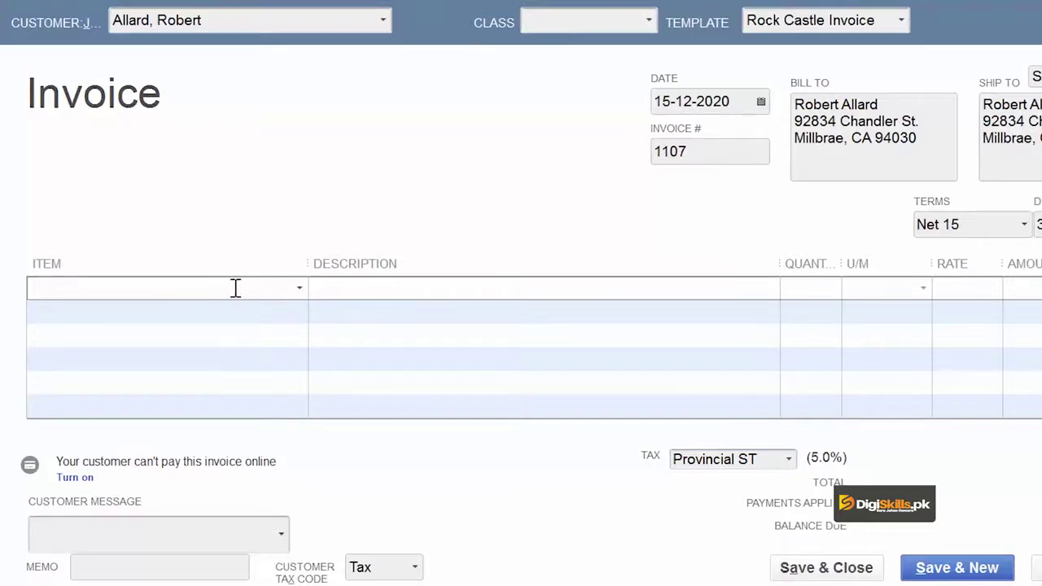
{"action": "left_click", "coordinate": [300, 289]}
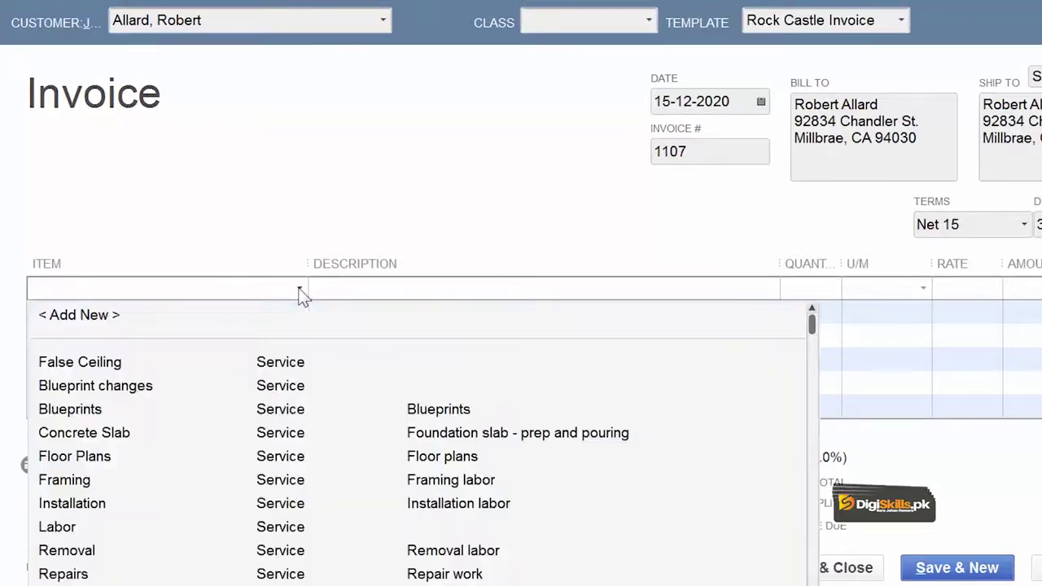
{"action": "scroll", "coordinate": [323, 433], "scroll_direction": "down", "scroll_amount": 4}
{"action": "scroll", "coordinate": [323, 425], "scroll_direction": "down", "scroll_amount": 2}
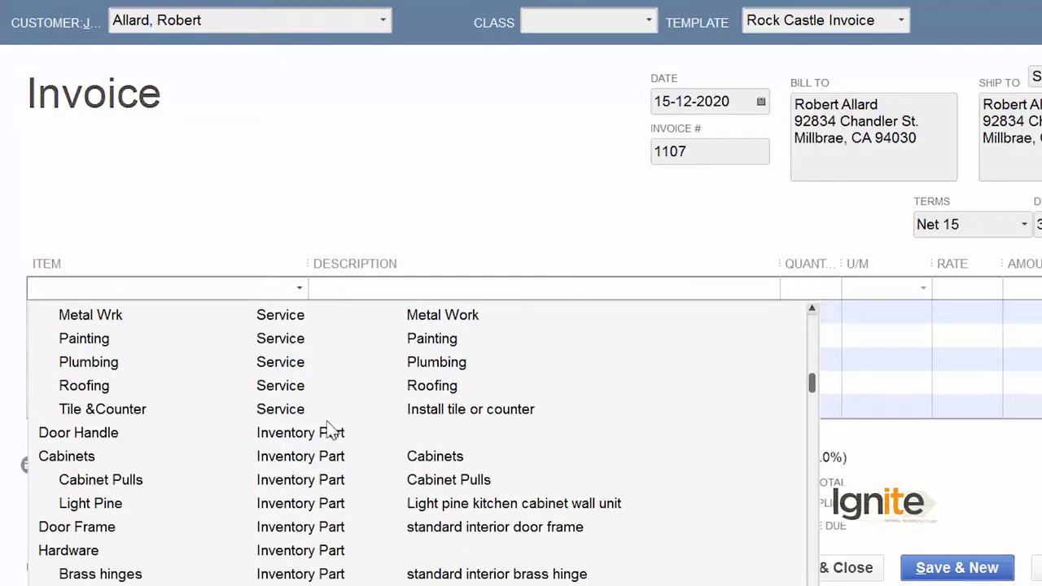
{"action": "left_click", "coordinate": [47, 435]}
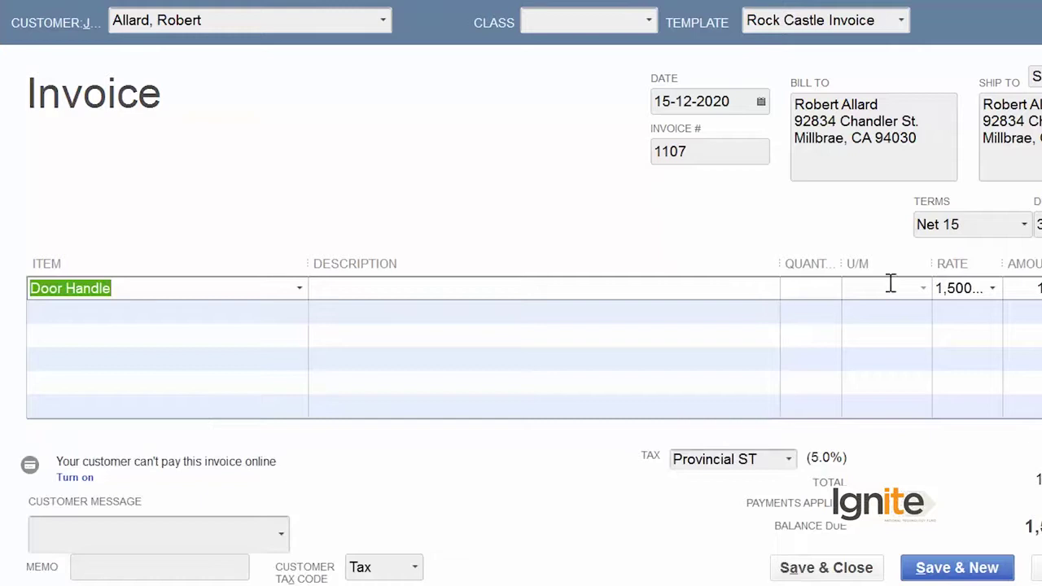
Narrow the invoice's Description column and check the tax code choices for the Door Handle line.
{"action": "left_click_drag", "start_coordinate": [780, 264], "coordinate": [617, 263]}
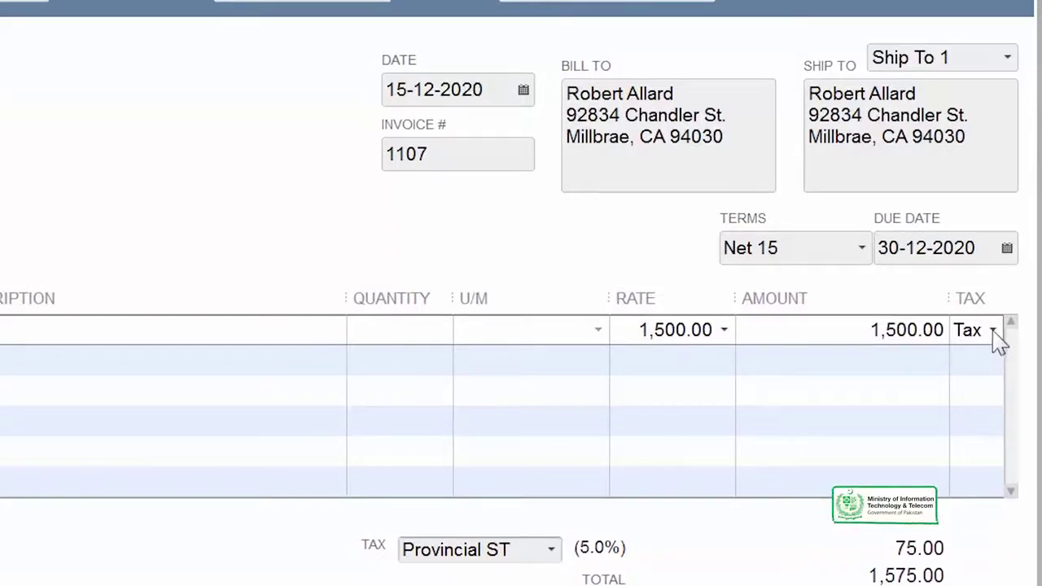
{"action": "left_click", "coordinate": [994, 332]}
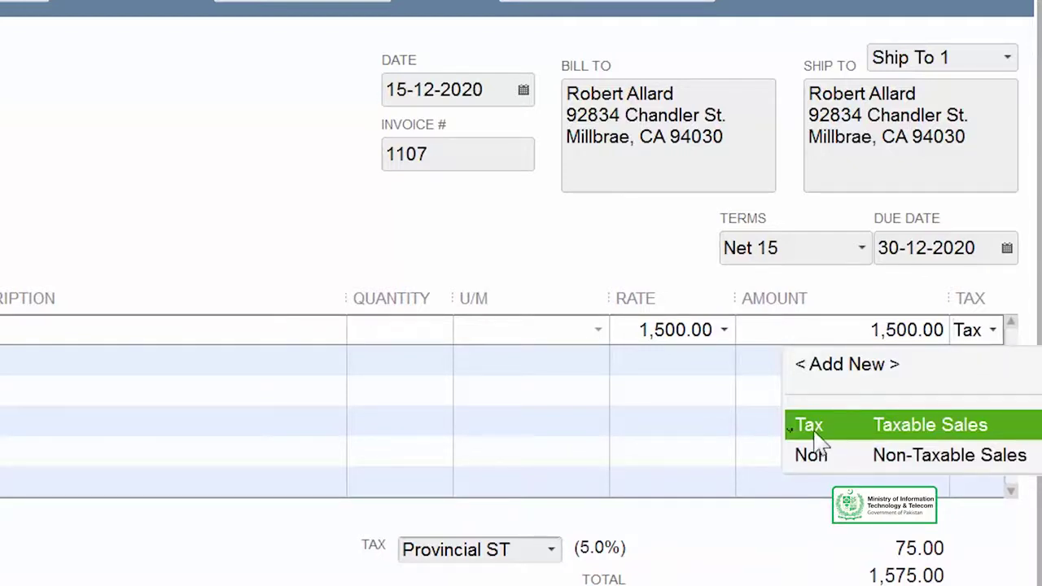
{"action": "left_click", "coordinate": [684, 409]}
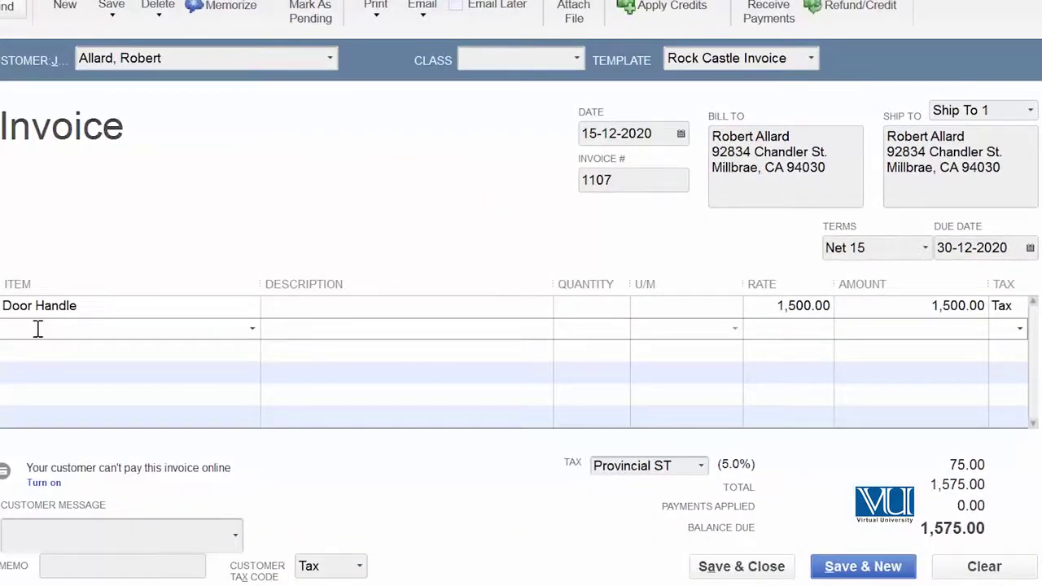
Set the Door Handle line's quantity to 1, and save and close the invoice.
{"action": "left_click", "coordinate": [591, 307]}
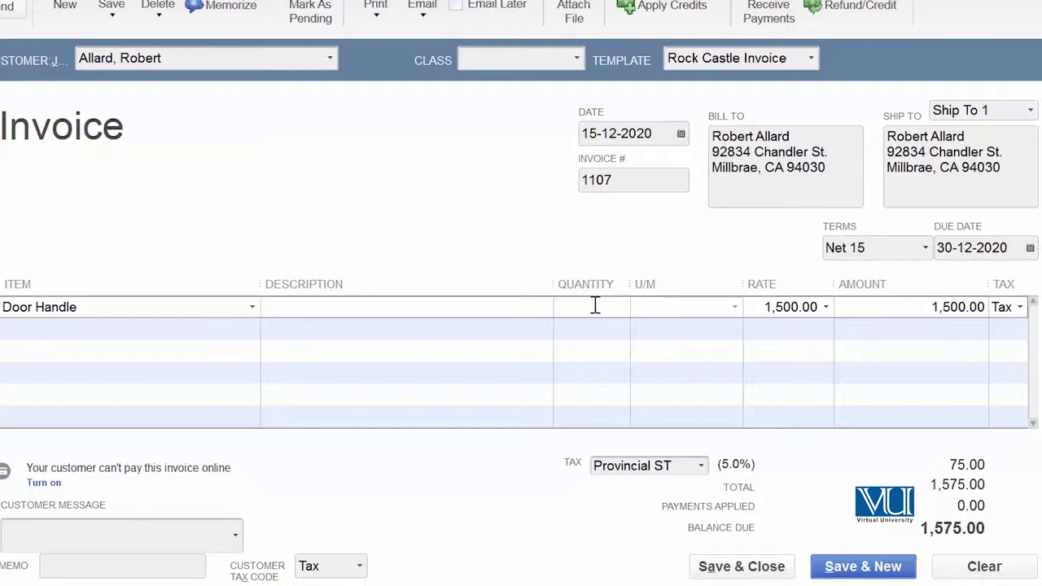
{"action": "key", "text": "Tab"}
{"action": "key", "text": "Tab"}
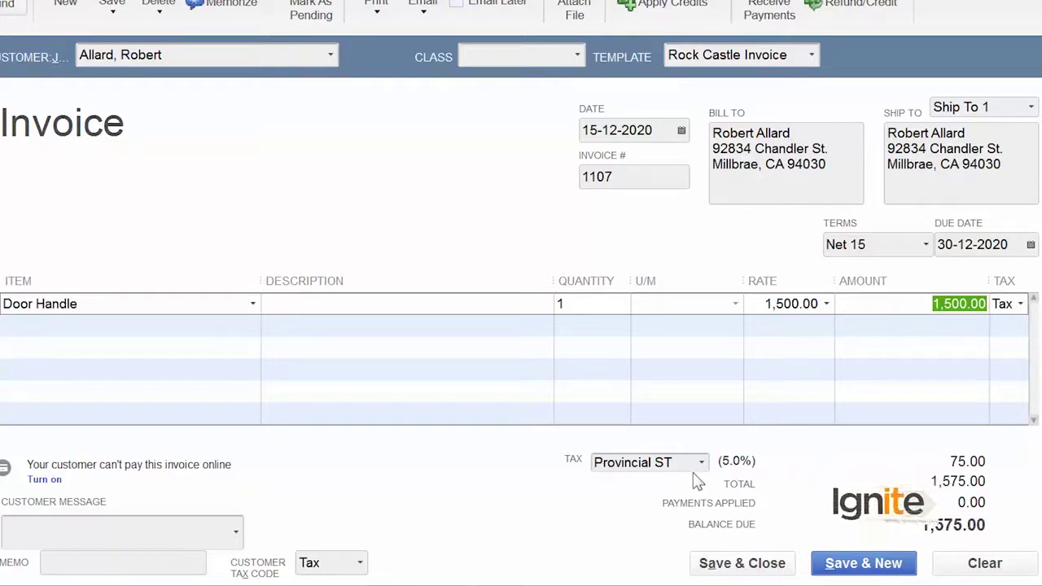
{"action": "left_click", "coordinate": [770, 572]}
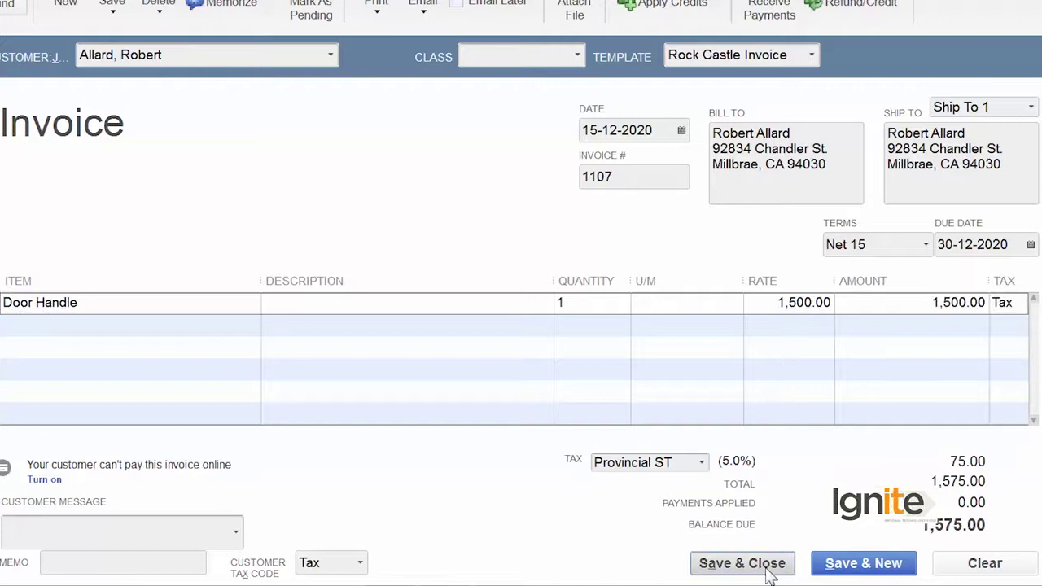
{"action": "left_click", "coordinate": [554, 175]}
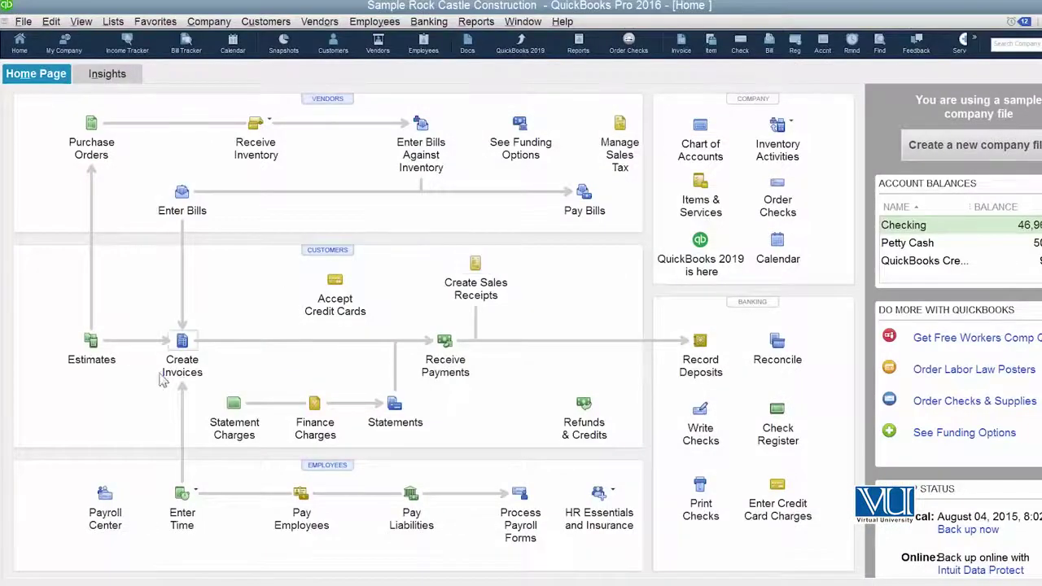
Create a new invoice for the first customer in the customer list.
{"action": "left_click", "coordinate": [182, 365]}
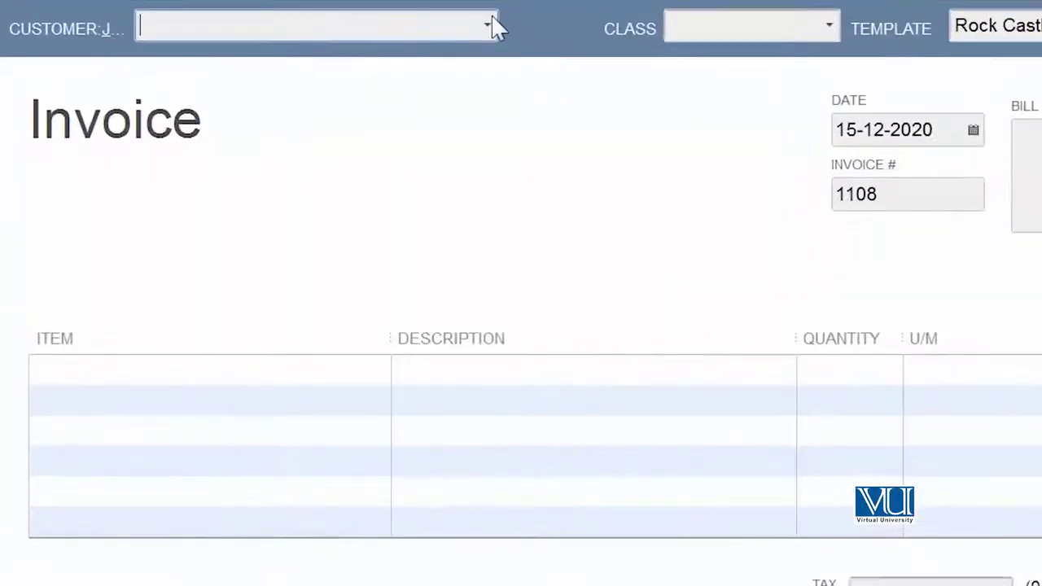
{"action": "left_click", "coordinate": [493, 26]}
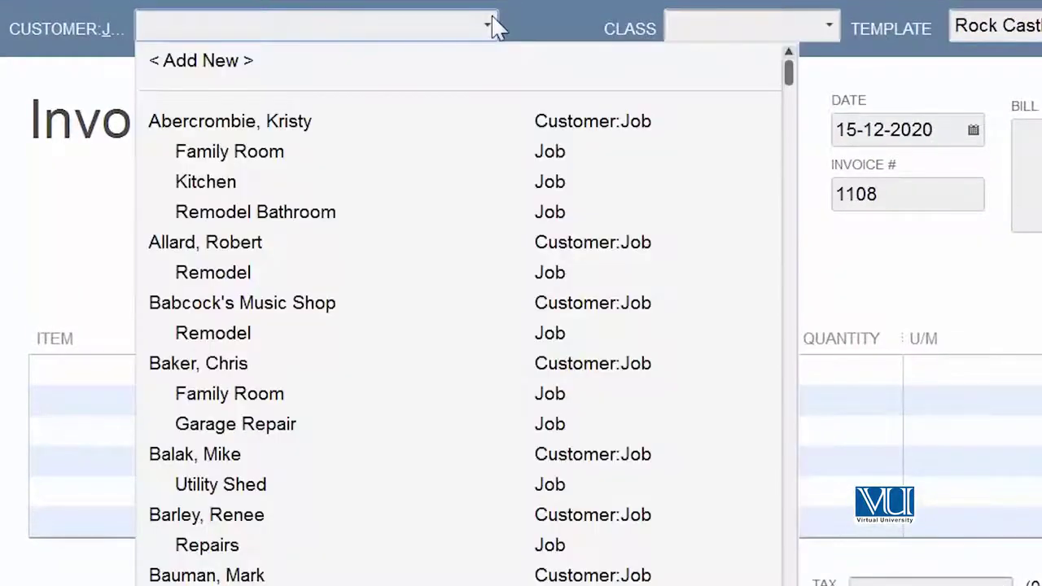
{"action": "left_click", "coordinate": [393, 122]}
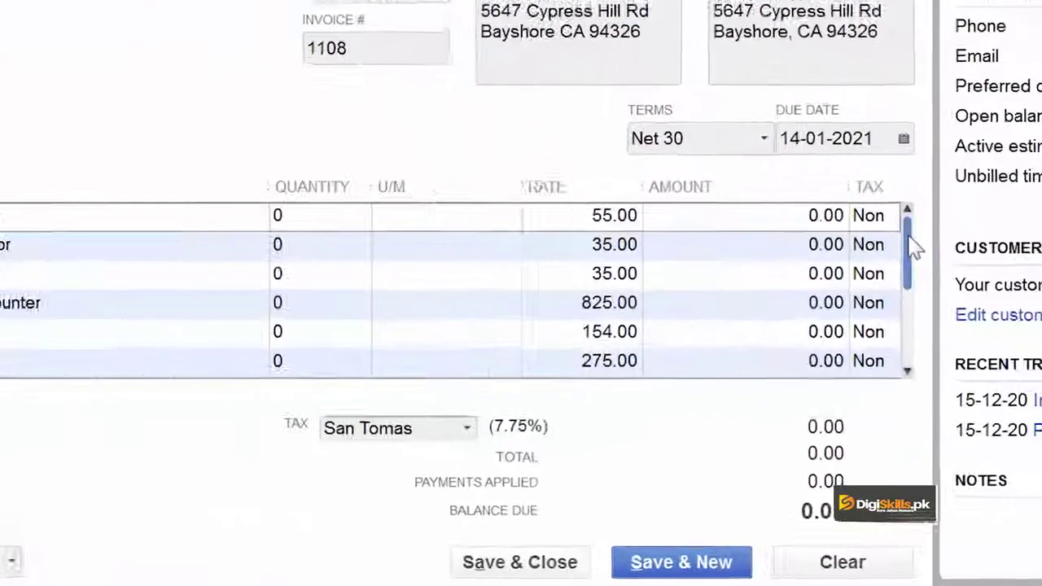
Set the quantities of the new invoice's first six line items to 1, 2, 1, 2, 1 and 1.
{"action": "scroll", "coordinate": [1031, 358], "scroll_direction": "down", "scroll_amount": 1}
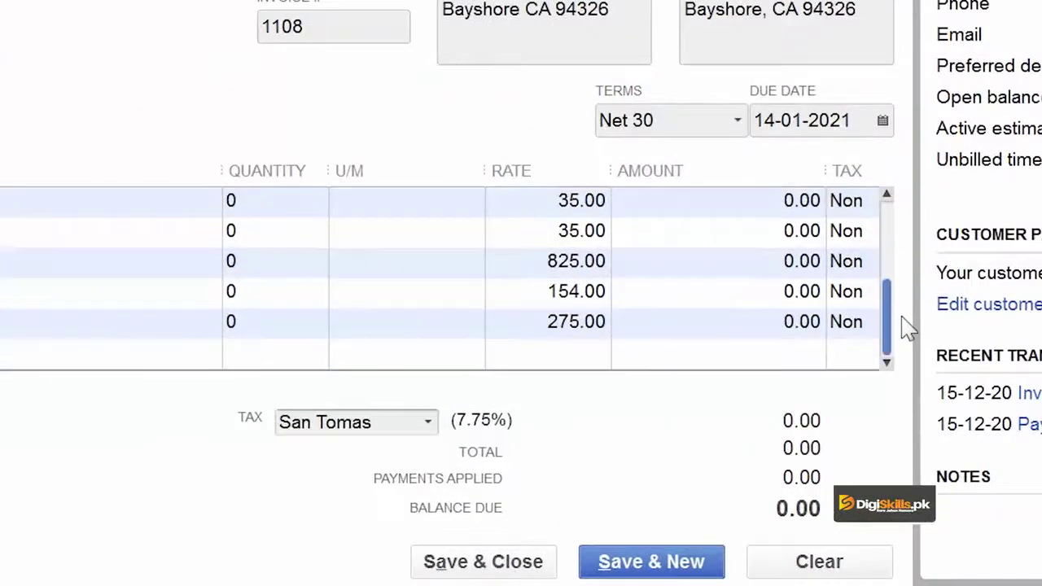
{"action": "left_click_drag", "start_coordinate": [897, 291], "coordinate": [887, 206]}
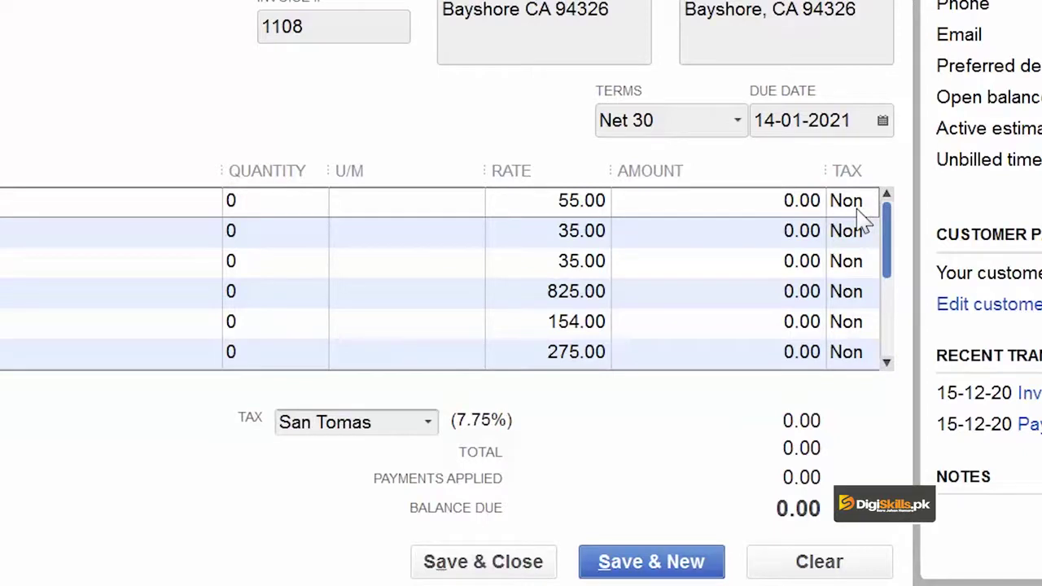
{"action": "left_click", "coordinate": [269, 201]}
{"action": "type", "text": "1"}
{"action": "left_click", "coordinate": [253, 228]}
{"action": "type", "text": "2"}
{"action": "left_click", "coordinate": [245, 260]}
{"action": "type", "text": "1"}
{"action": "left_click", "coordinate": [250, 294]}
{"action": "type", "text": "2"}
{"action": "left_click", "coordinate": [289, 325]}
{"action": "type", "text": "1"}
{"action": "left_click", "coordinate": [285, 351]}
{"action": "type", "text": "1"}
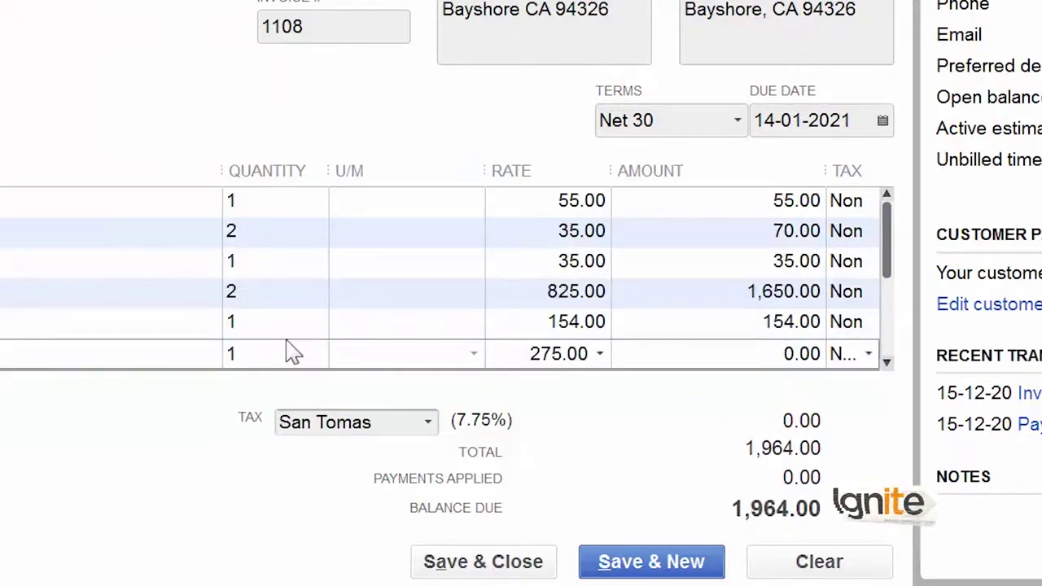
{"action": "key", "text": "Tab"}
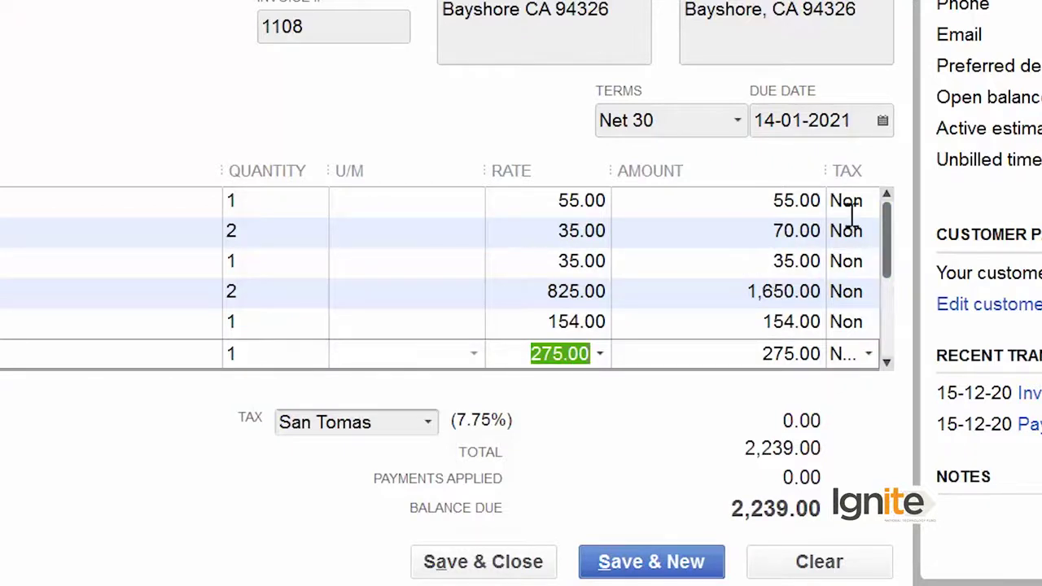
Change the new invoice's sales tax item to Provincial ST.
{"action": "left_click", "coordinate": [430, 423]}
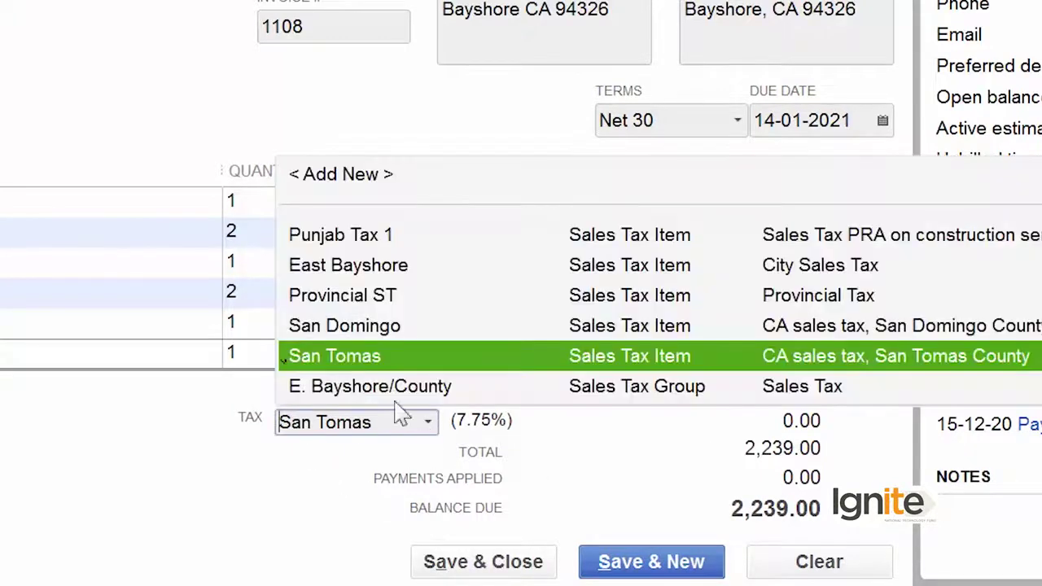
{"action": "left_click", "coordinate": [396, 295]}
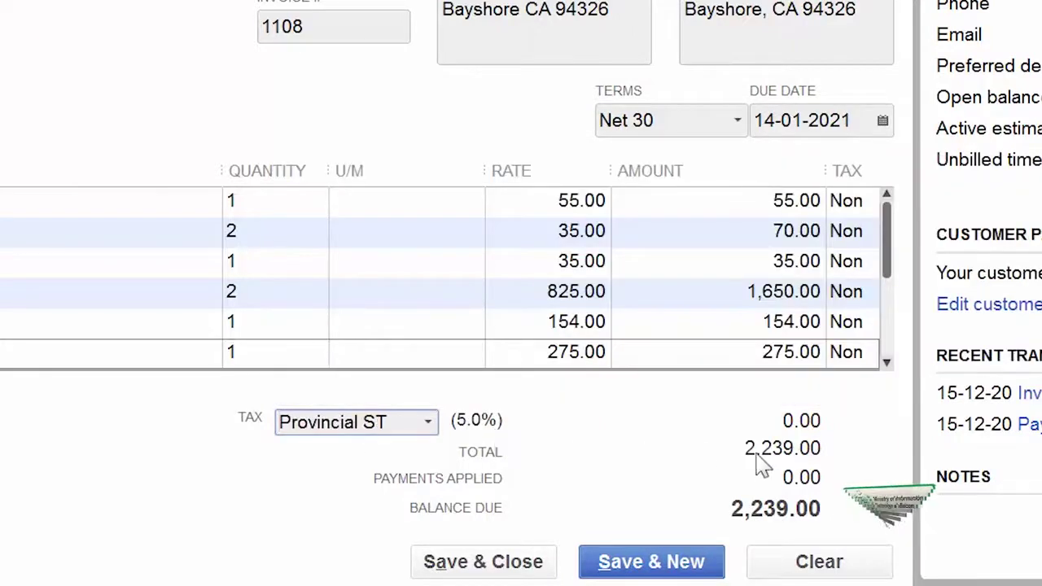